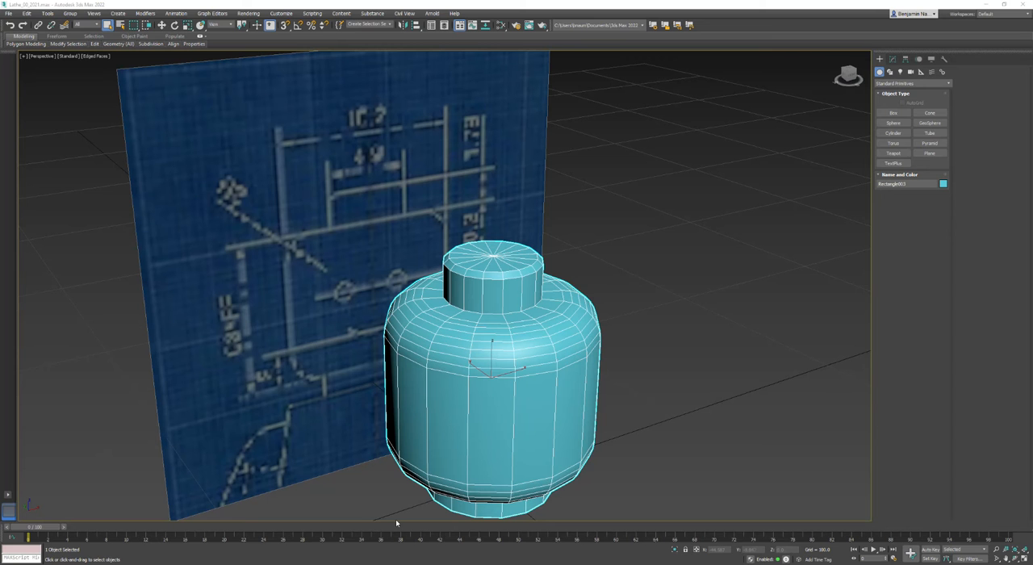
Show the Scene Explorer and rename the selected LEGO head object as LEGO_LP
{"action": "middle_click_drag", "start_coordinate": [354, 494], "coordinate": [339, 431]}
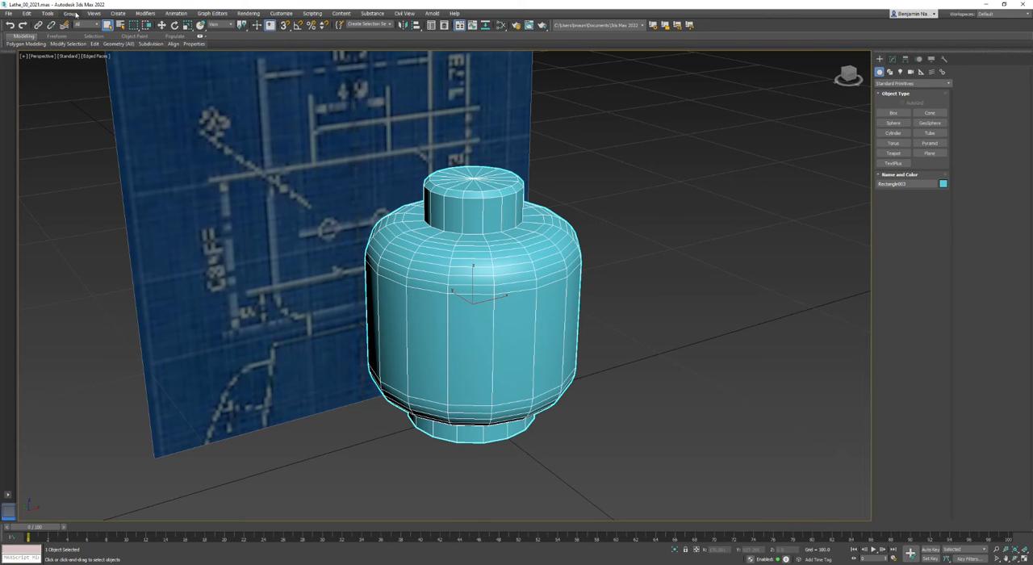
{"action": "left_click", "coordinate": [47, 13]}
{"action": "left_click", "coordinate": [63, 25]}
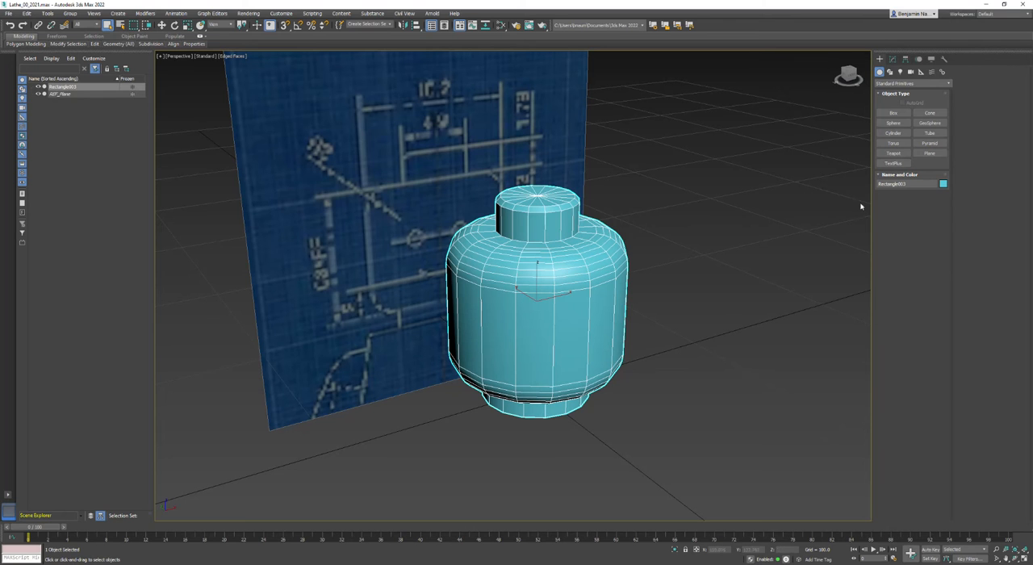
{"action": "left_click", "coordinate": [912, 184]}
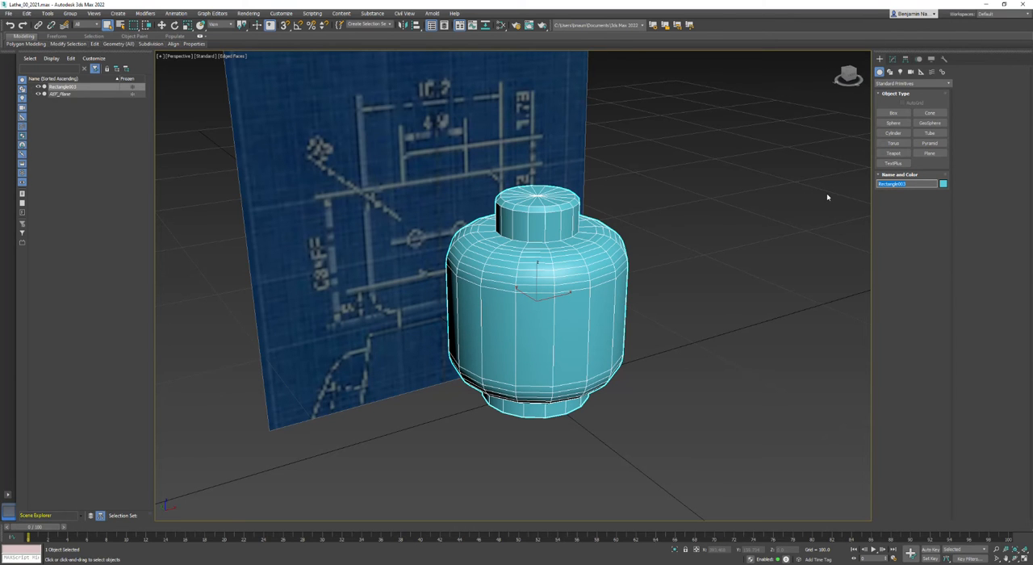
{"action": "type", "text": "LE"}
{"action": "key", "text": "Return"}
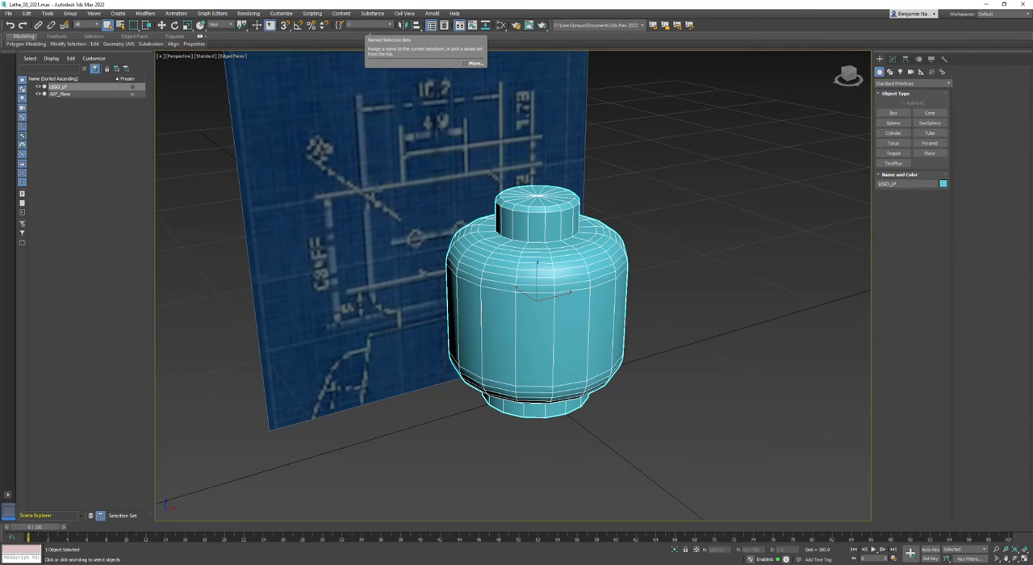
Deselect the head and select it again through its named selection set LP
{"action": "left_click", "coordinate": [632, 165]}
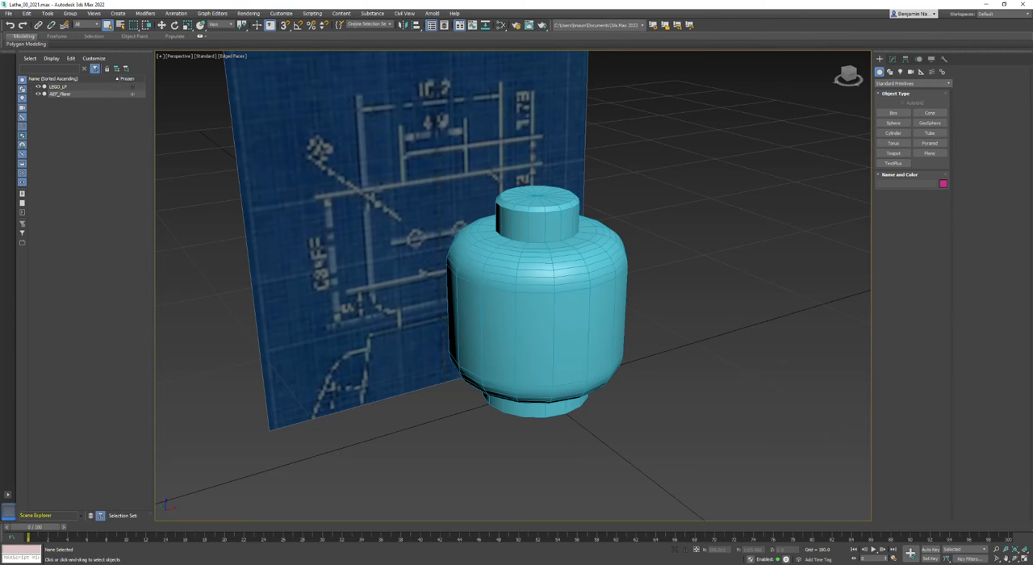
{"action": "left_click", "coordinate": [391, 25]}
{"action": "left_click", "coordinate": [353, 33]}
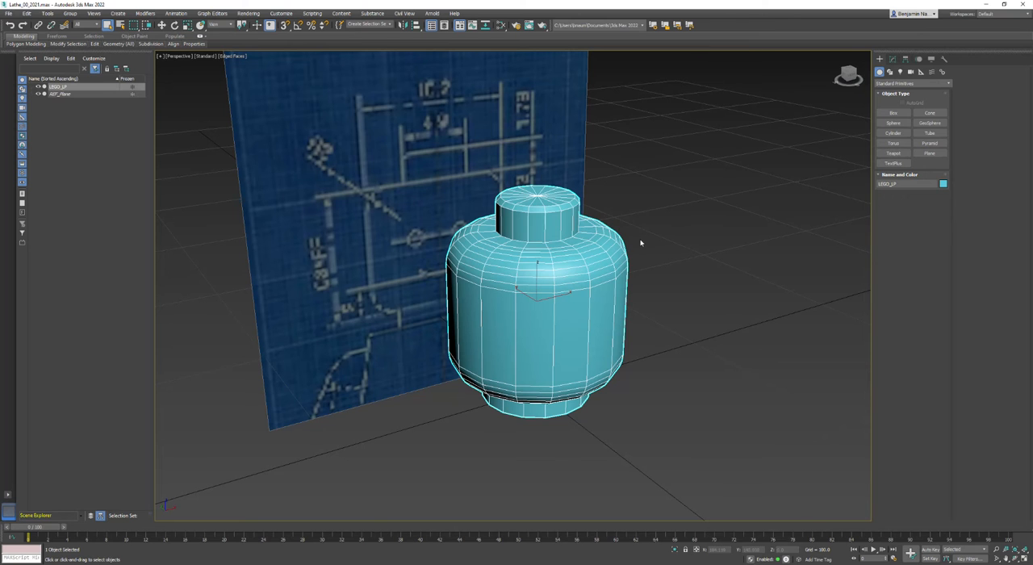
Clone LEGO_LP as an independent copy named LEGO_HP
{"action": "right_click", "coordinate": [548, 248]}
{"action": "mouse_move", "coordinate": [570, 334]}
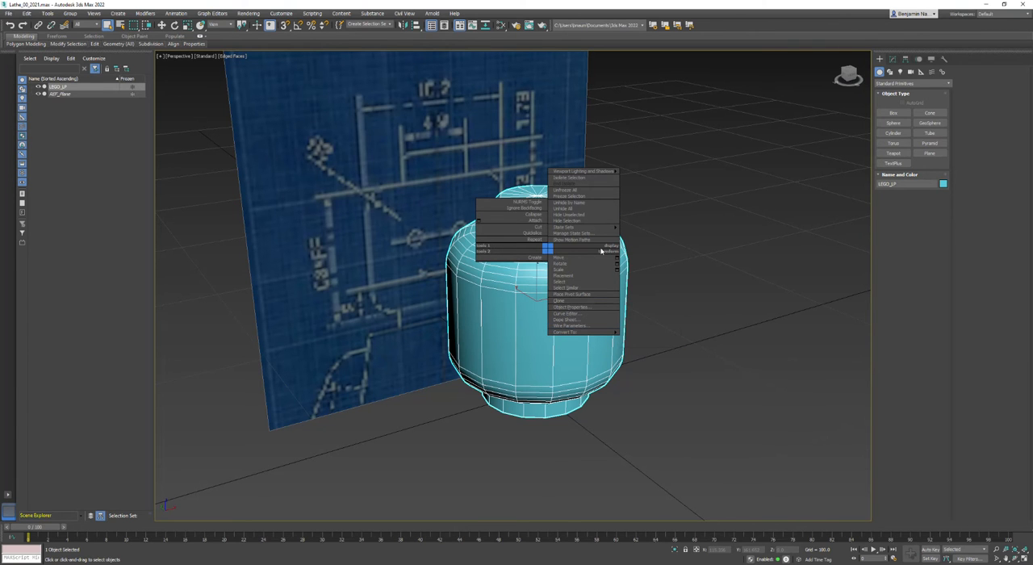
{"action": "left_click", "coordinate": [562, 302]}
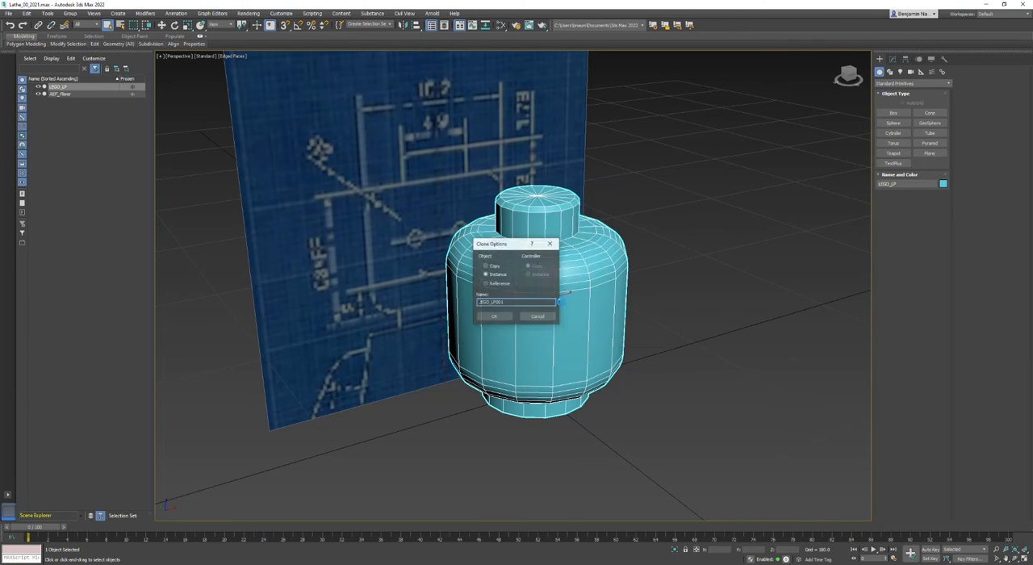
{"action": "left_click", "coordinate": [487, 266]}
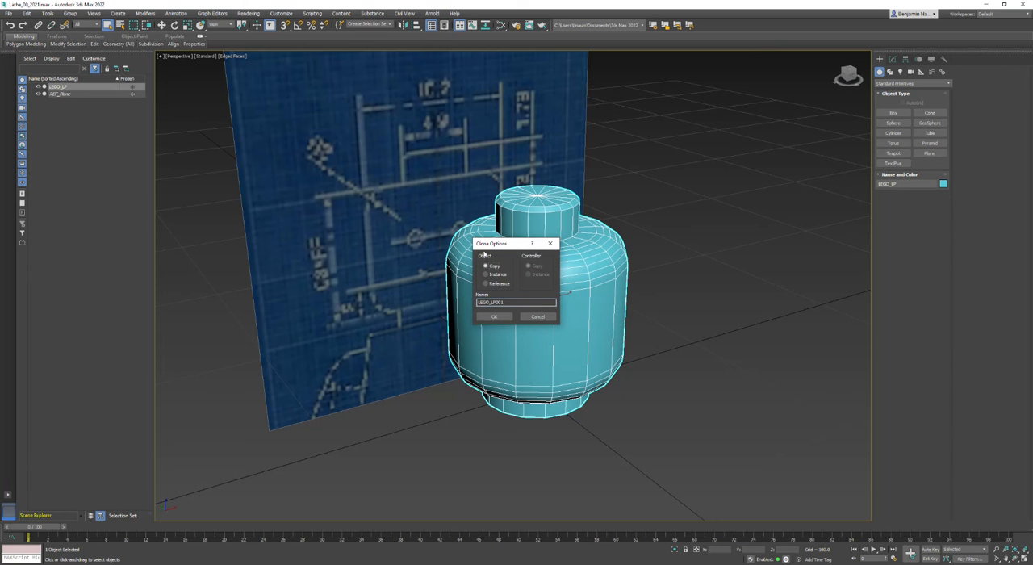
{"action": "mouse_move", "coordinate": [508, 302]}
{"action": "left_mouse_down"}
{"action": "mouse_move", "coordinate": [486, 302]}
{"action": "mouse_move", "coordinate": [495, 307]}
{"action": "left_mouse_up"}
{"action": "type", "text": "HP"}
{"action": "left_click", "coordinate": [494, 317]}
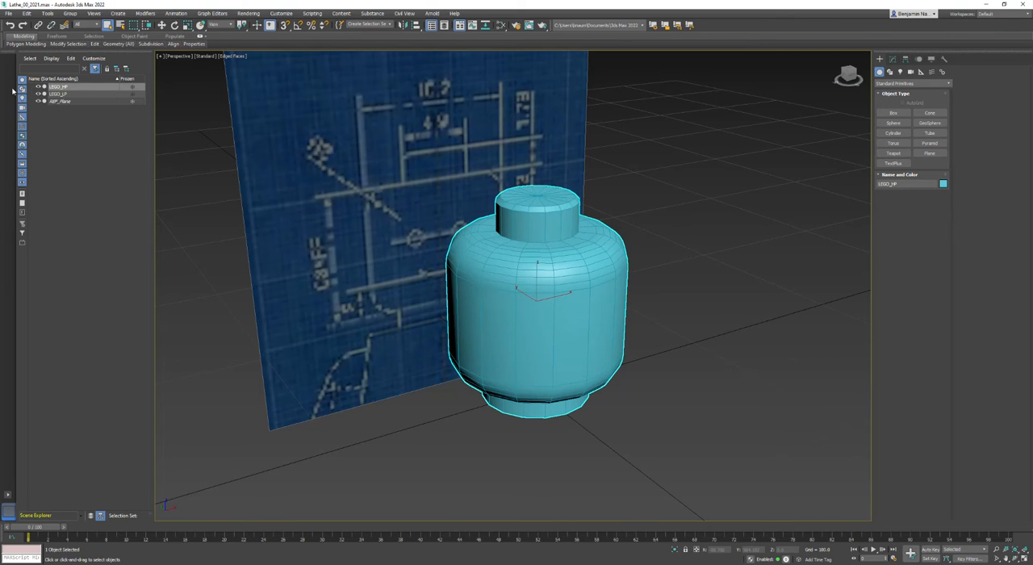
Hide LEGO_LP and delete the blueprint reference plane REF_Plane
{"action": "left_click", "coordinate": [57, 94]}
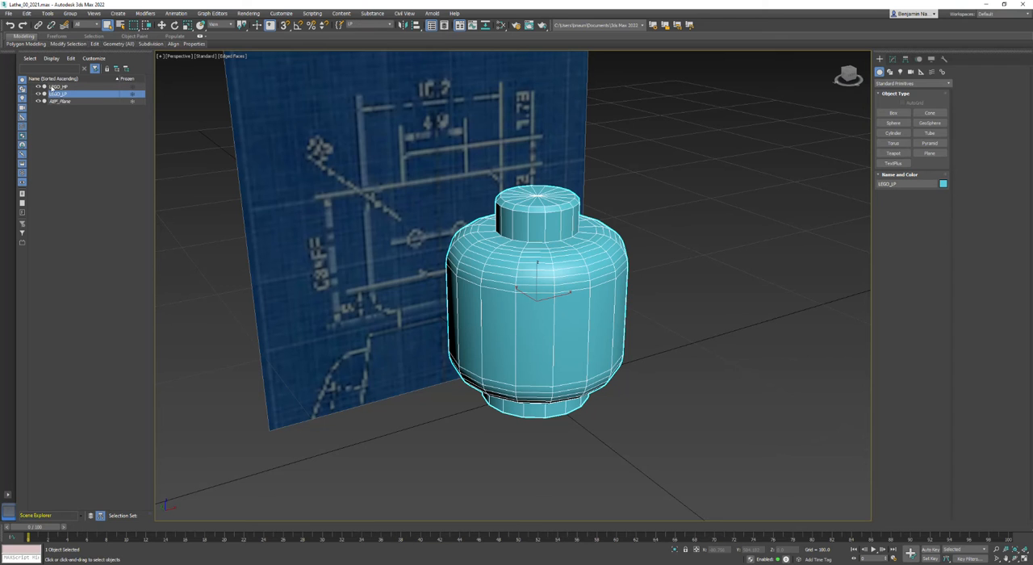
{"action": "left_click", "coordinate": [57, 86]}
{"action": "left_click", "coordinate": [38, 93]}
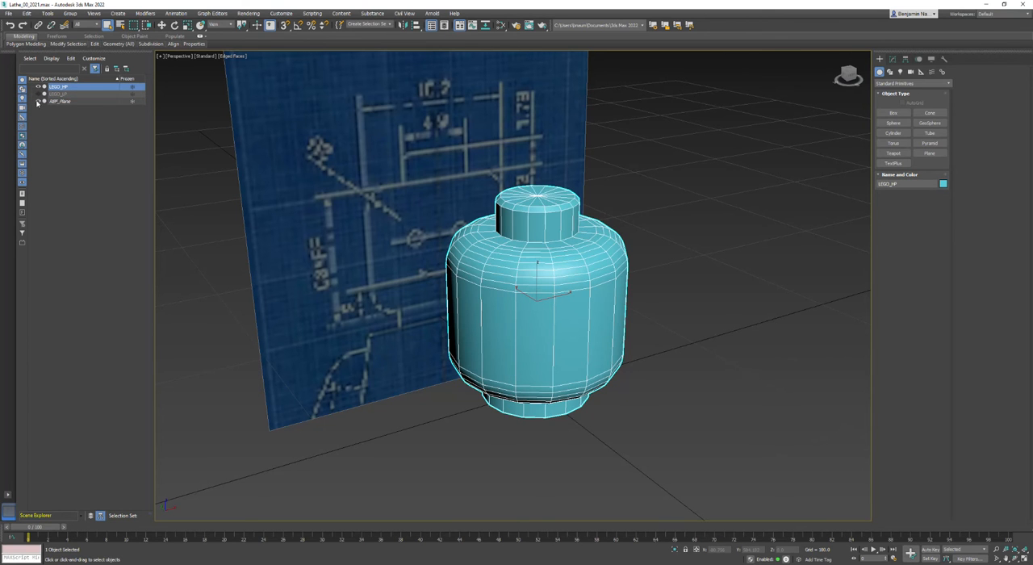
{"action": "left_click", "coordinate": [60, 101]}
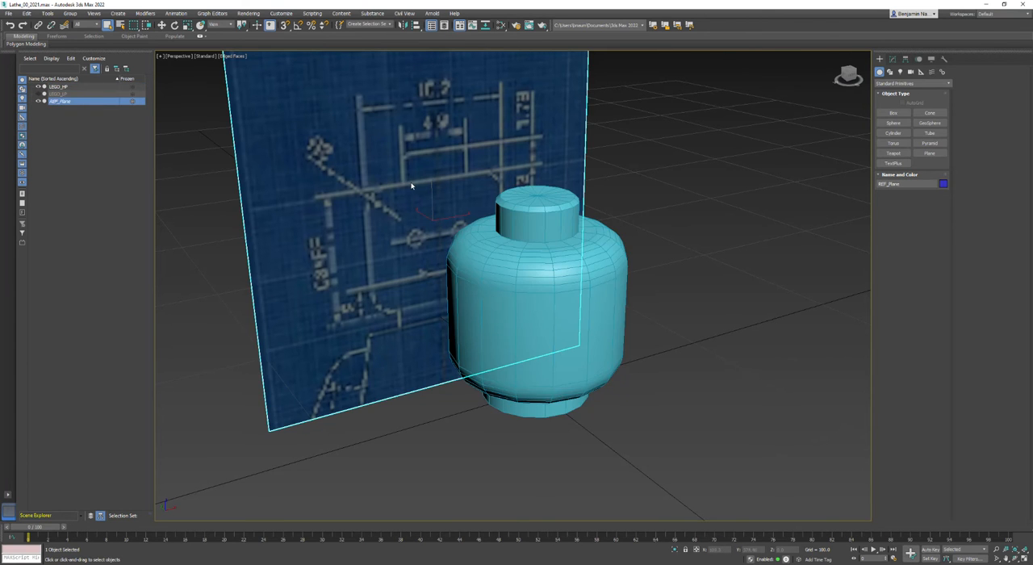
{"action": "key", "text": "Delete"}
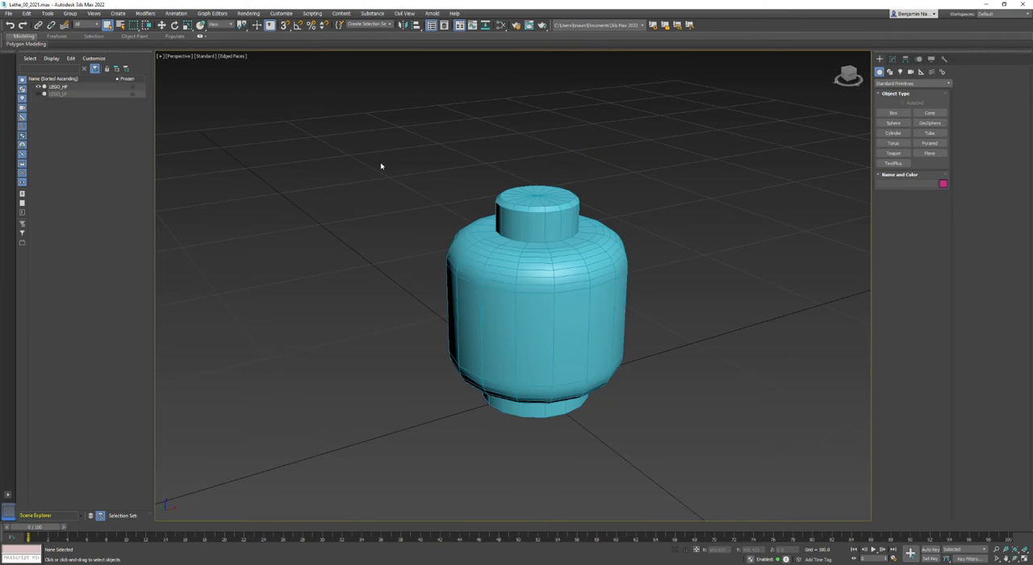
Apply a MeshSmooth modifier to LEGO_HP
{"action": "left_click", "coordinate": [80, 87]}
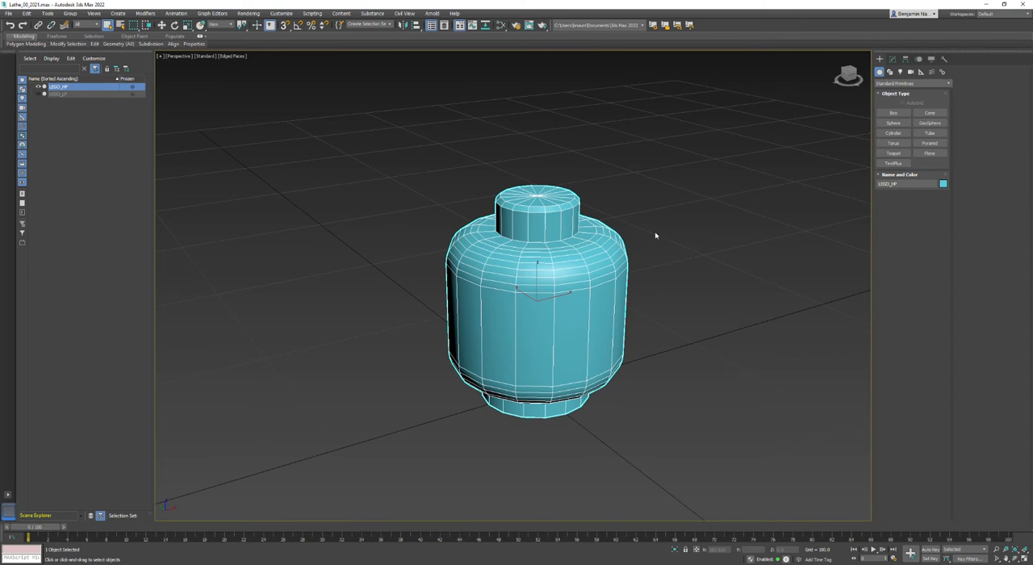
{"action": "left_click", "coordinate": [892, 61]}
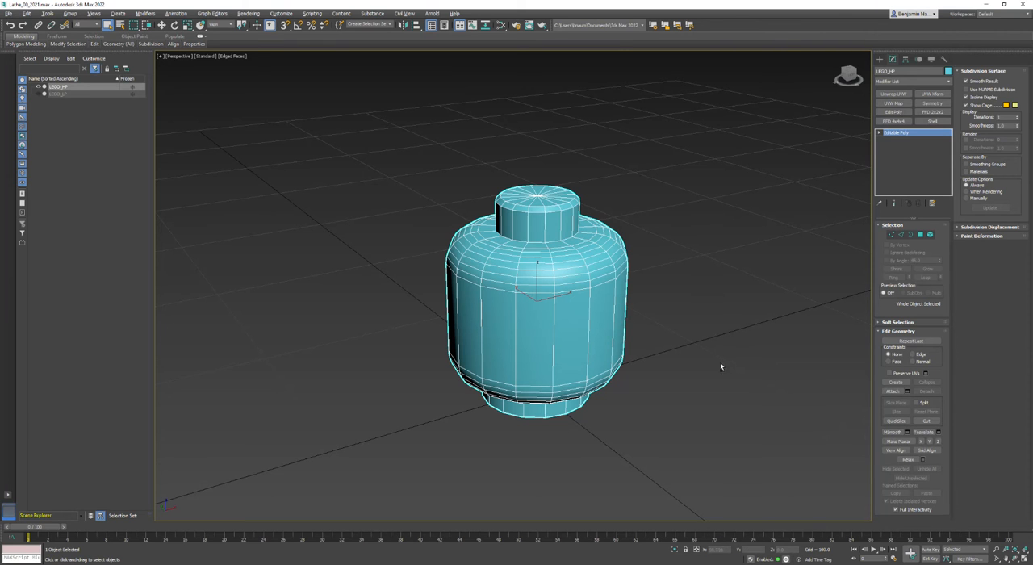
{"action": "right_click", "coordinate": [688, 345]}
{"action": "left_click", "coordinate": [660, 353]}
{"action": "left_click", "coordinate": [911, 84]}
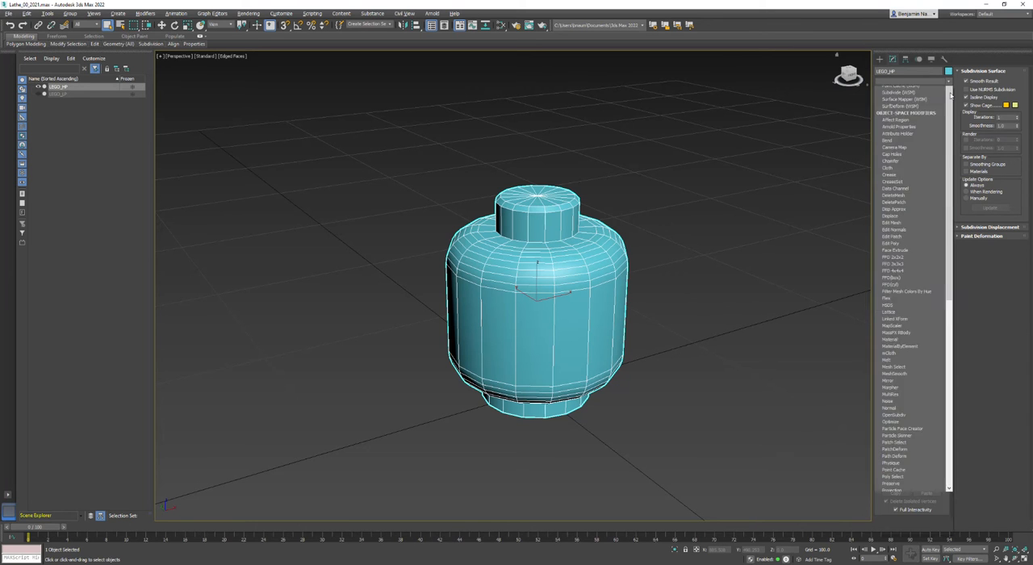
{"action": "scroll", "coordinate": [941, 195], "scroll_direction": "down", "scroll_amount": 10}
{"action": "scroll", "coordinate": [938, 259], "scroll_direction": "down", "scroll_amount": 1}
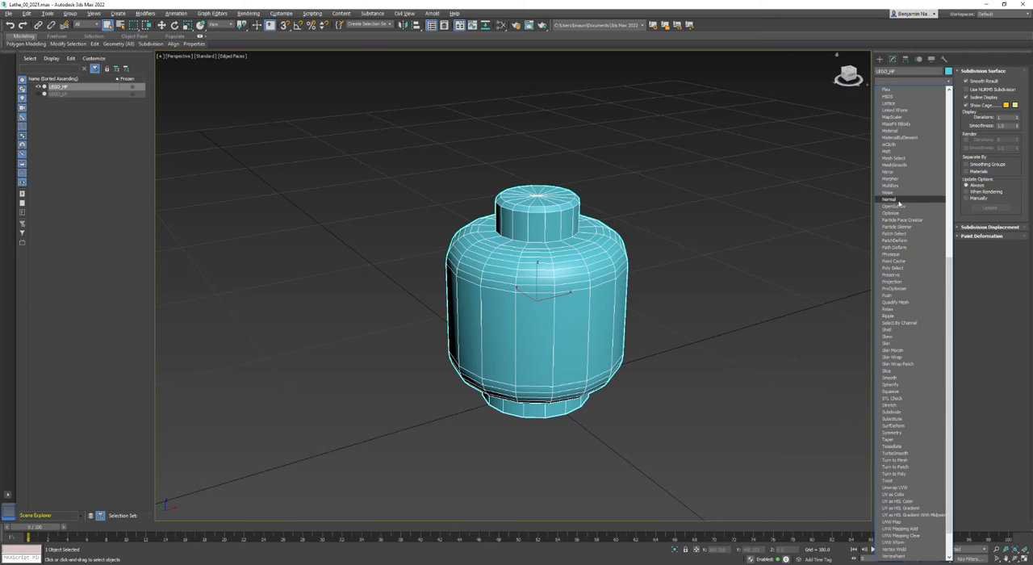
{"action": "left_click", "coordinate": [894, 166]}
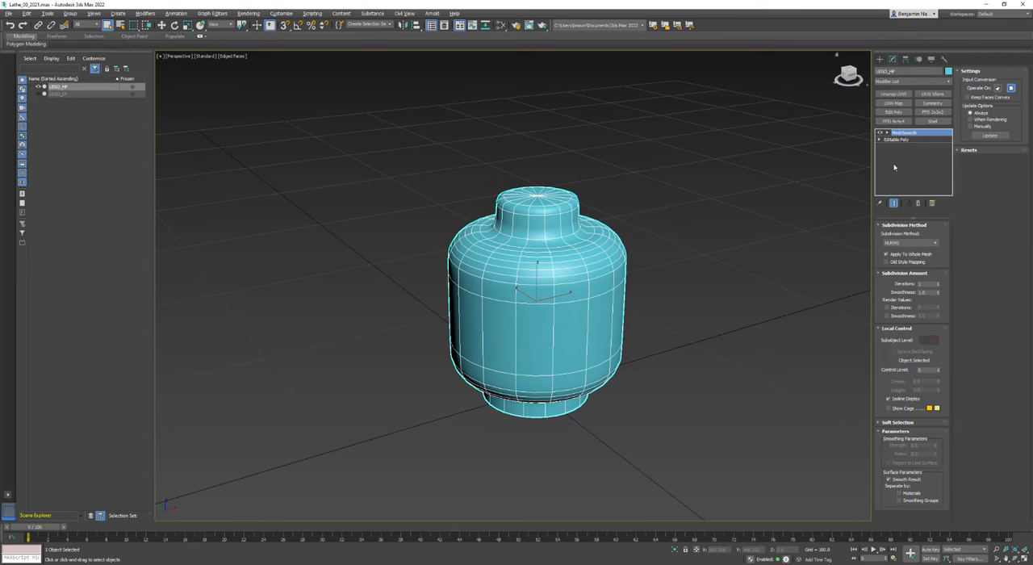
Try Quad Output as the MeshSmooth subdivision method, and settle on Classic
{"action": "scroll", "coordinate": [521, 329], "scroll_direction": "up", "scroll_amount": 3}
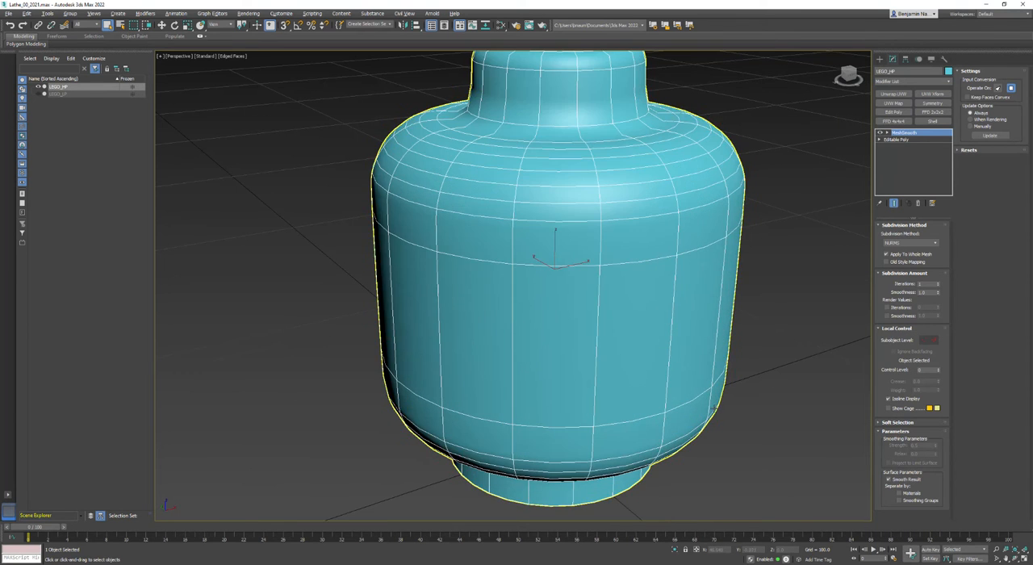
{"action": "scroll", "coordinate": [760, 386], "scroll_direction": "down", "scroll_amount": 6}
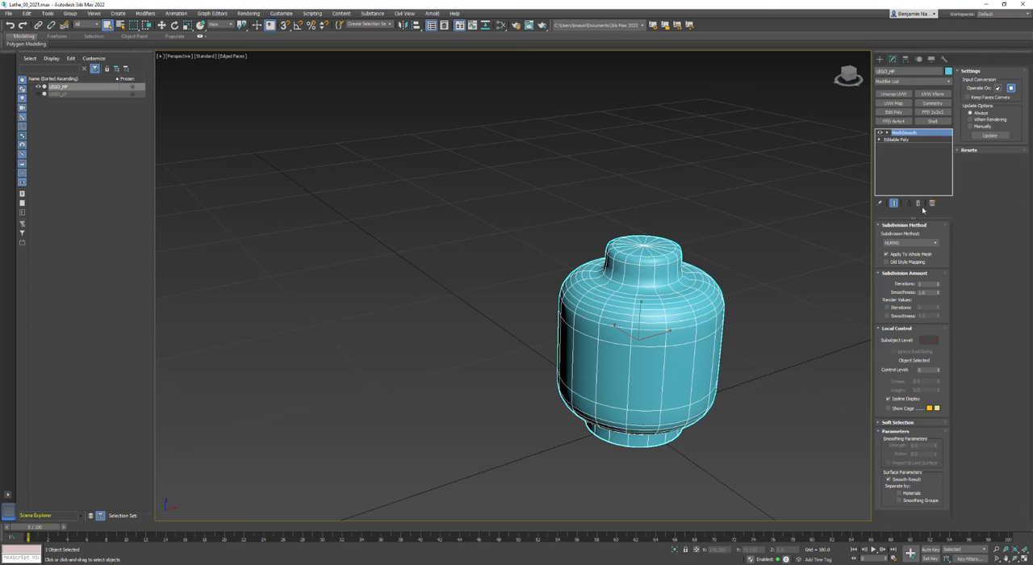
{"action": "left_click", "coordinate": [900, 243]}
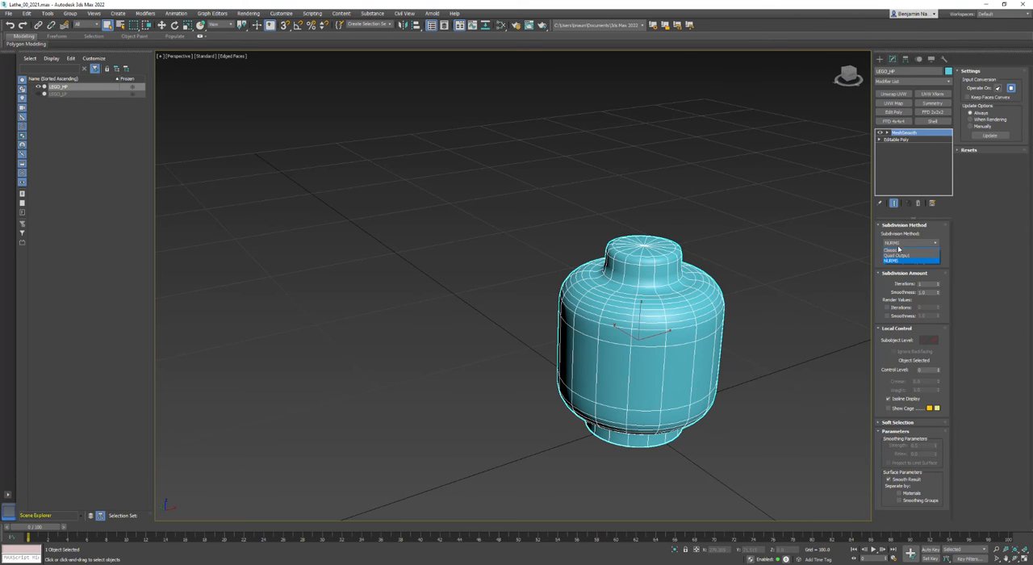
{"action": "left_click", "coordinate": [895, 255]}
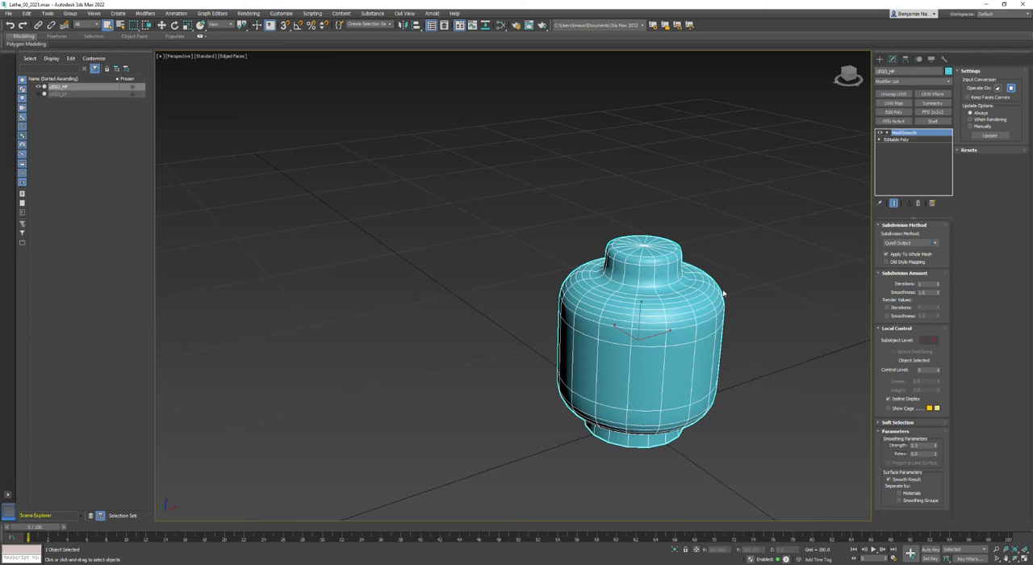
{"action": "scroll", "coordinate": [723, 294], "scroll_direction": "up", "scroll_amount": 3}
{"action": "left_click", "coordinate": [936, 242]}
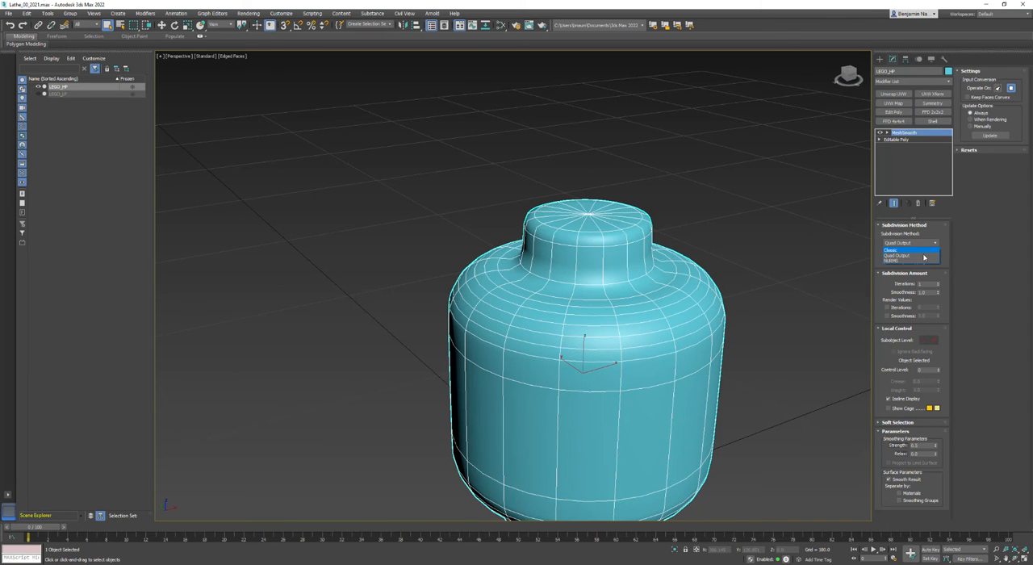
{"action": "left_click", "coordinate": [917, 251]}
{"action": "middle_click_drag", "start_coordinate": [779, 323], "coordinate": [761, 283]}
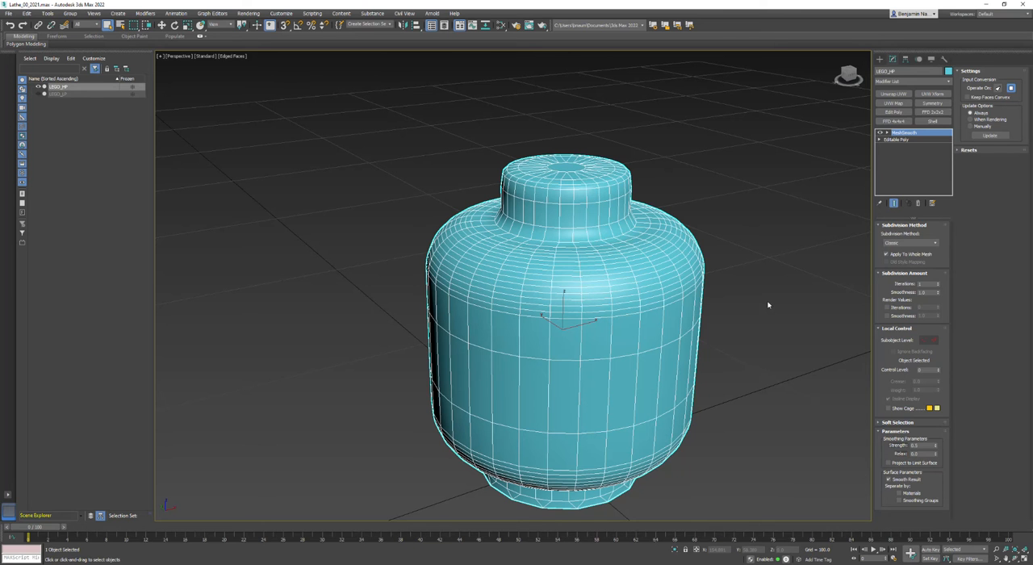
Inspect the open underside of the head with MeshSmooth switched off and on again
{"action": "left_click", "coordinate": [1015, 559]}
{"action": "left_click_drag", "start_coordinate": [435, 350], "coordinate": [483, 334]}
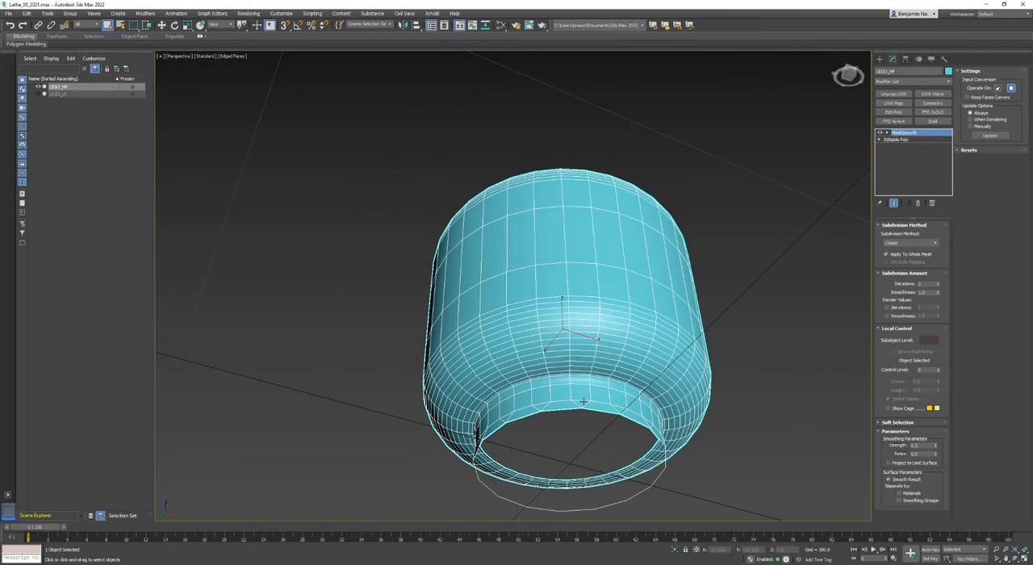
{"action": "left_click", "coordinate": [880, 134]}
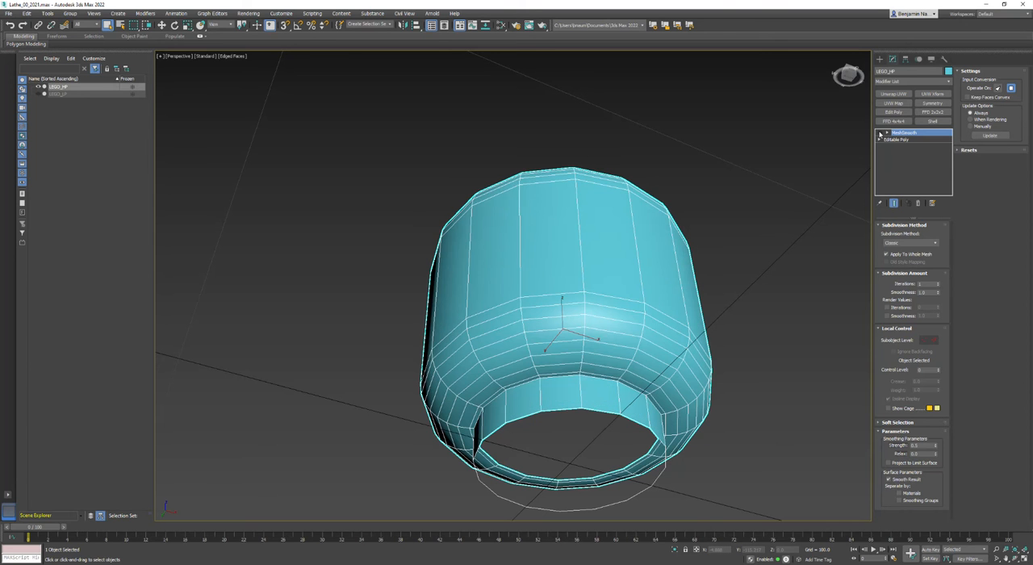
{"action": "scroll", "coordinate": [578, 413], "scroll_direction": "up", "scroll_amount": 5}
{"action": "scroll", "coordinate": [577, 412], "scroll_direction": "down", "scroll_amount": 3}
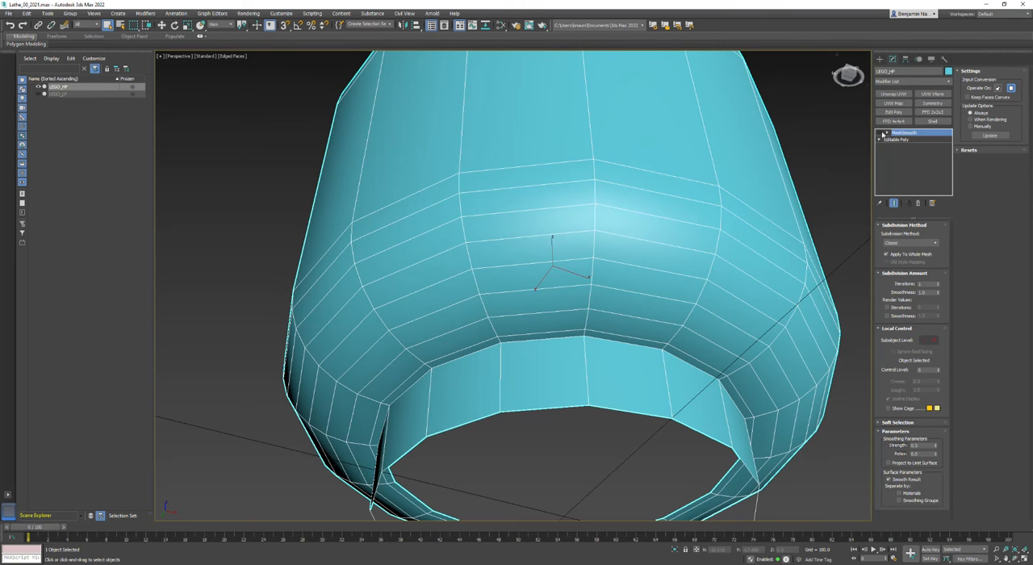
{"action": "left_click", "coordinate": [881, 133]}
{"action": "scroll", "coordinate": [597, 410], "scroll_direction": "down", "scroll_amount": 4}
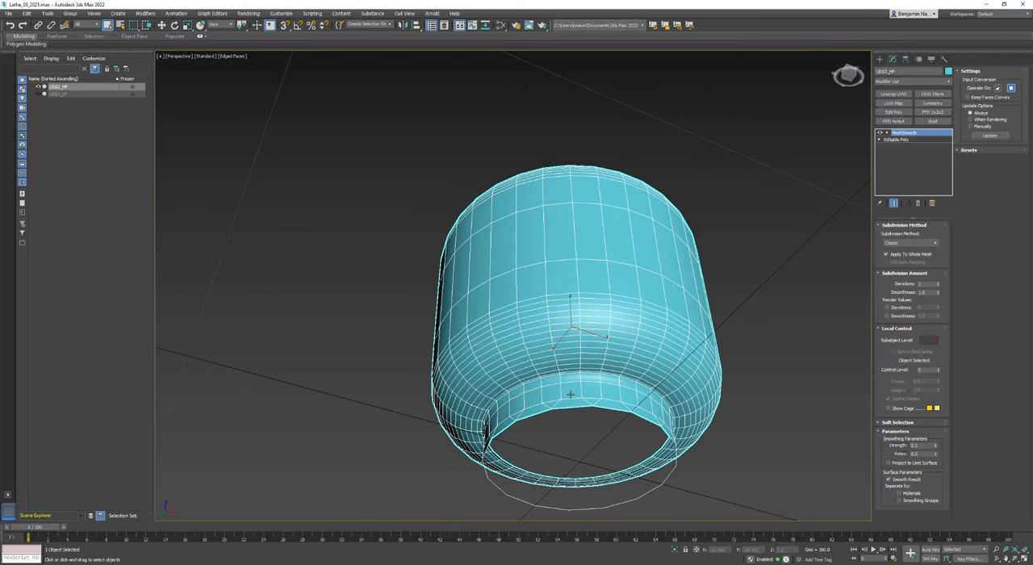
Return to a view of the head from above and make MeshSmooth separate the surface by Smoothing Groups
{"action": "left_click", "coordinate": [1016, 558]}
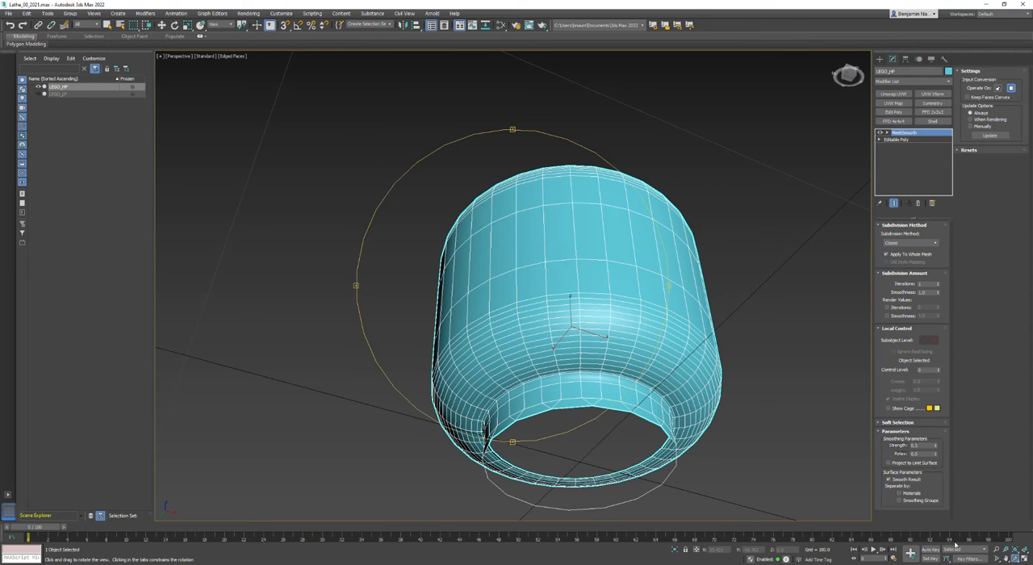
{"action": "left_click_drag", "start_coordinate": [504, 230], "coordinate": [510, 304]}
{"action": "right_click", "coordinate": [509, 304]}
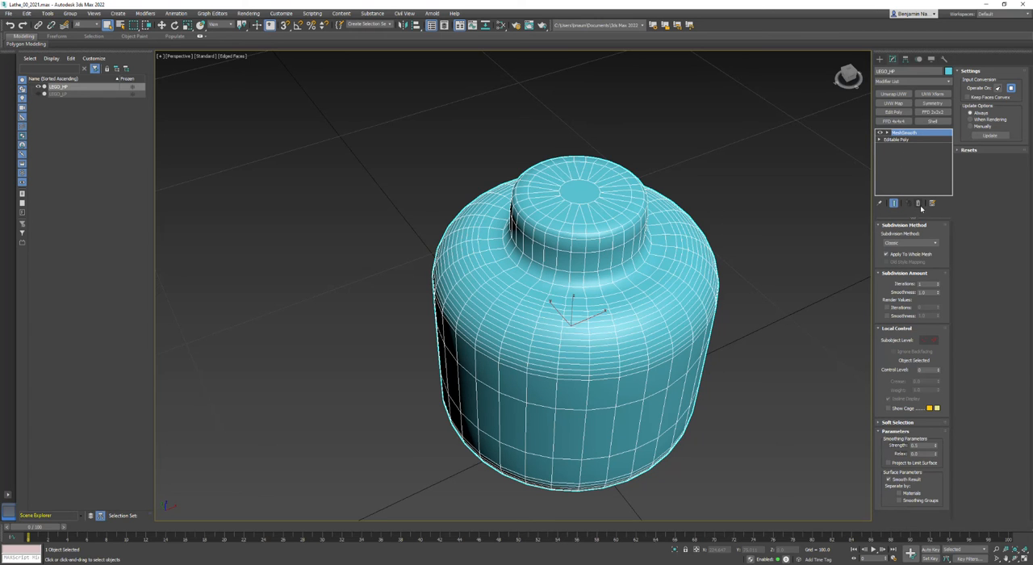
{"action": "left_click", "coordinate": [900, 501]}
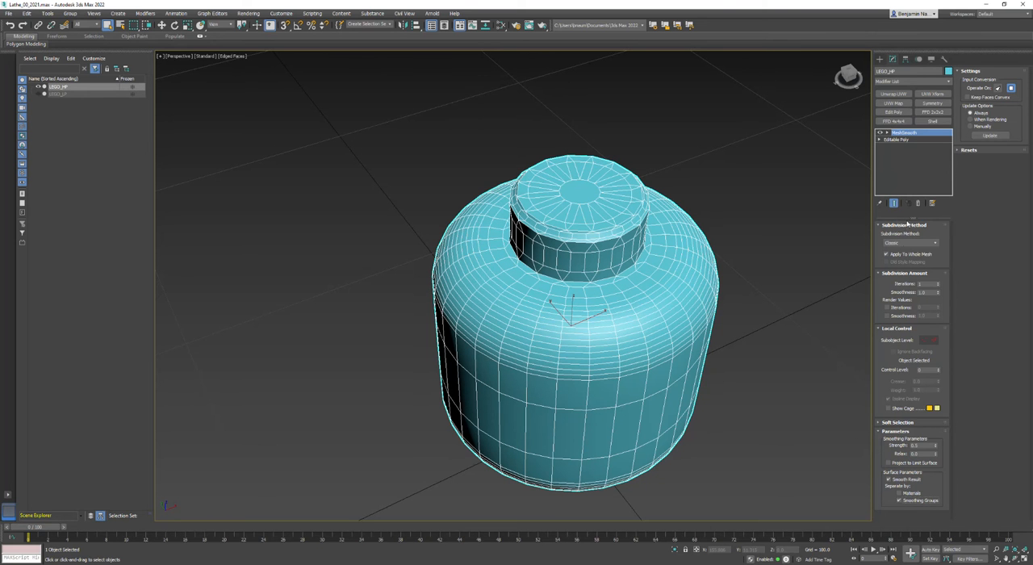
Turn off the edged-faces display and compare the head's neck and shoulder with MeshSmooth disabled and enabled
{"action": "middle_click_drag", "start_coordinate": [545, 289], "coordinate": [528, 332], "text": "alt"}
{"action": "key", "text": "F4"}
{"action": "mouse_move", "coordinate": [496, 281]}
{"action": "middle_mouse_down", "text": "alt"}
{"action": "mouse_move", "coordinate": [489, 285]}
{"action": "mouse_move", "coordinate": [512, 288]}
{"action": "middle_mouse_up", "text": "alt"}
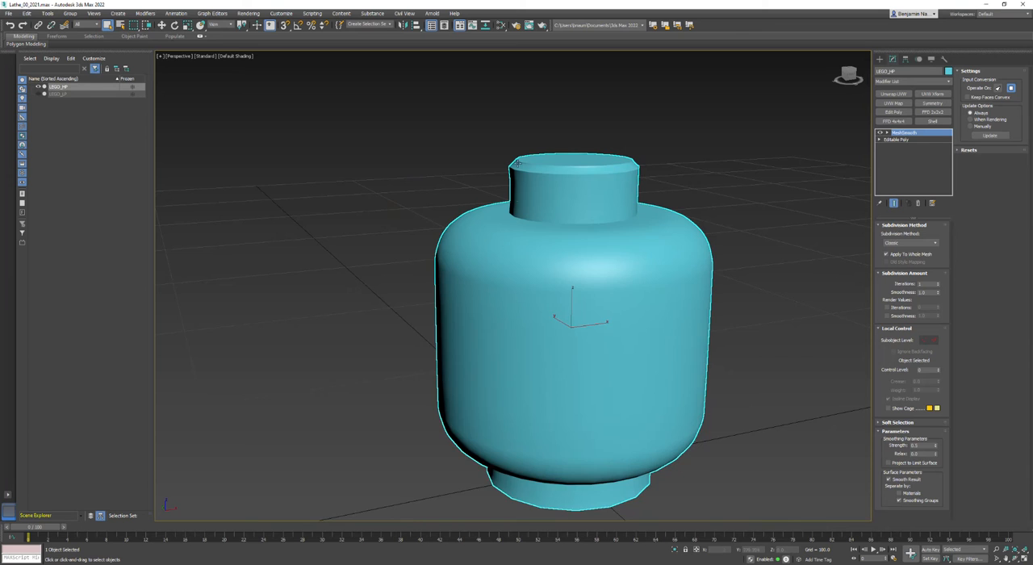
{"action": "scroll", "coordinate": [517, 164], "scroll_direction": "up", "scroll_amount": 3}
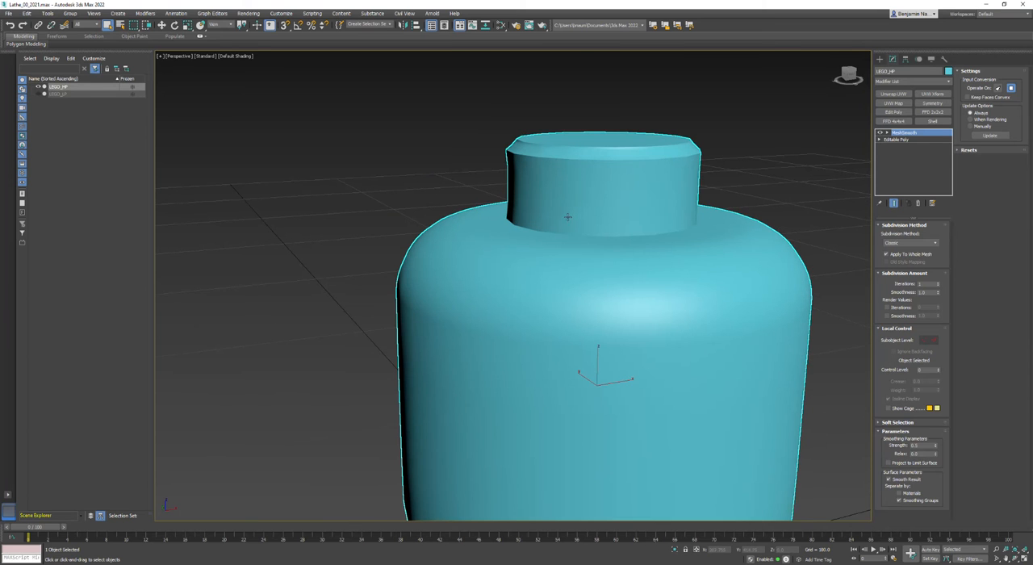
{"action": "left_click", "coordinate": [879, 134]}
{"action": "left_click", "coordinate": [879, 133]}
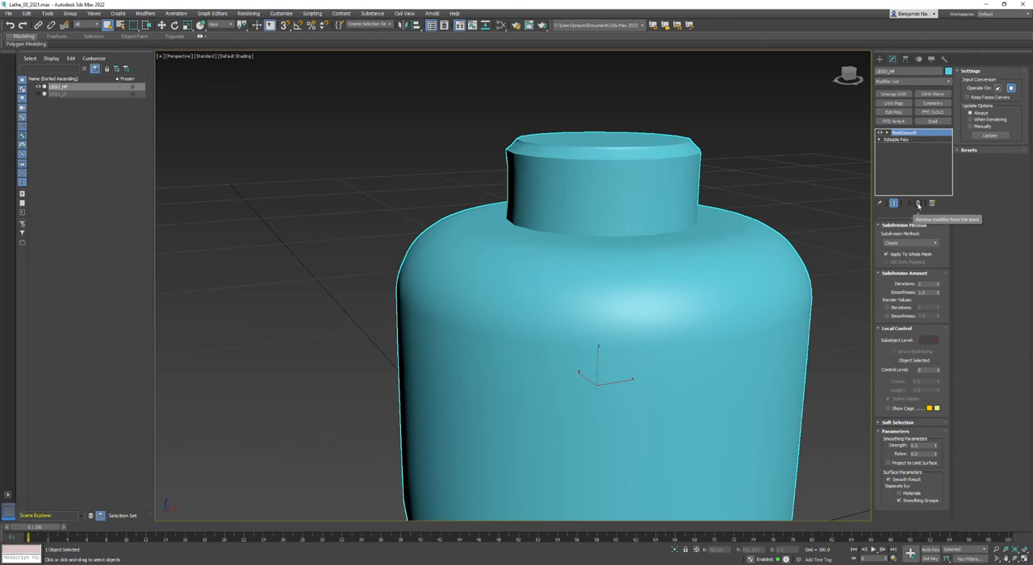
Remove the MeshSmooth modifier from the high-poly head and turn on the edged-faces display
{"action": "left_click", "coordinate": [918, 205]}
{"action": "scroll", "coordinate": [702, 282], "scroll_direction": "up", "scroll_amount": 2}
{"action": "scroll", "coordinate": [704, 278], "scroll_direction": "down", "scroll_amount": 2}
{"action": "middle_click_drag", "start_coordinate": [704, 279], "coordinate": [576, 217]}
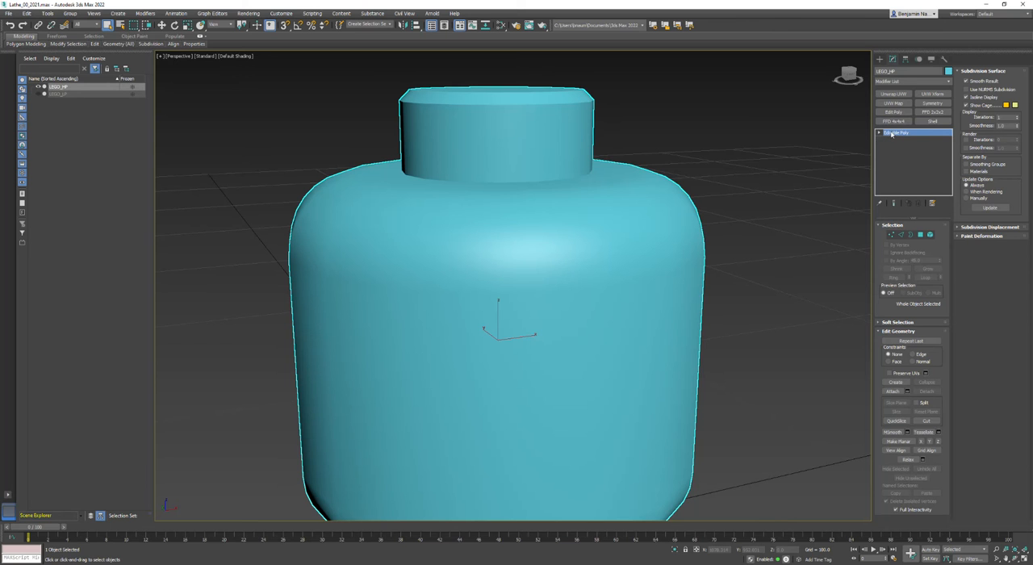
{"action": "key", "text": "F4"}
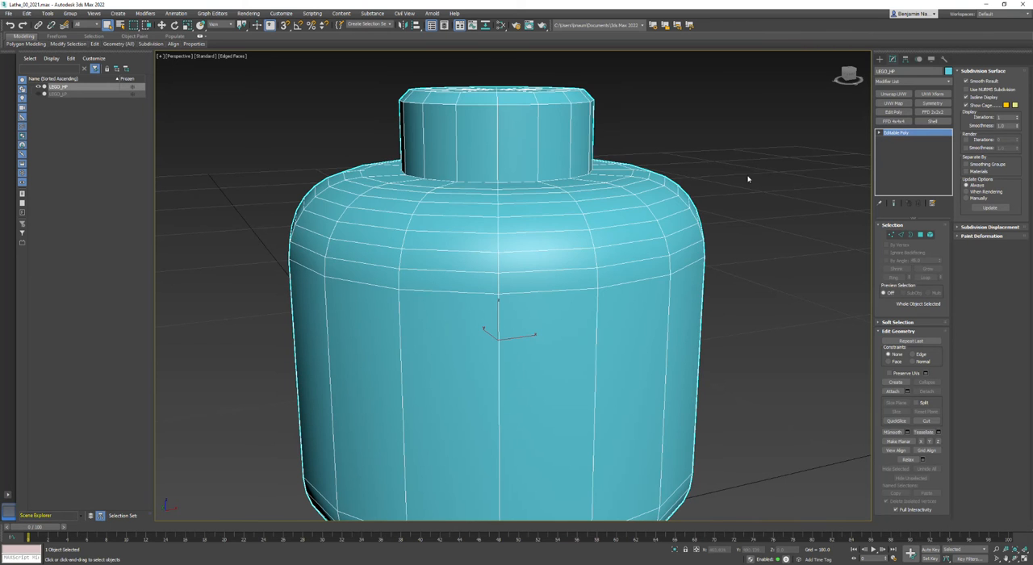
Compare the overall shape of the head with NURMS subdivision enabled and disabled
{"action": "left_click", "coordinate": [967, 90]}
{"action": "scroll", "coordinate": [659, 212], "scroll_direction": "down", "scroll_amount": 3}
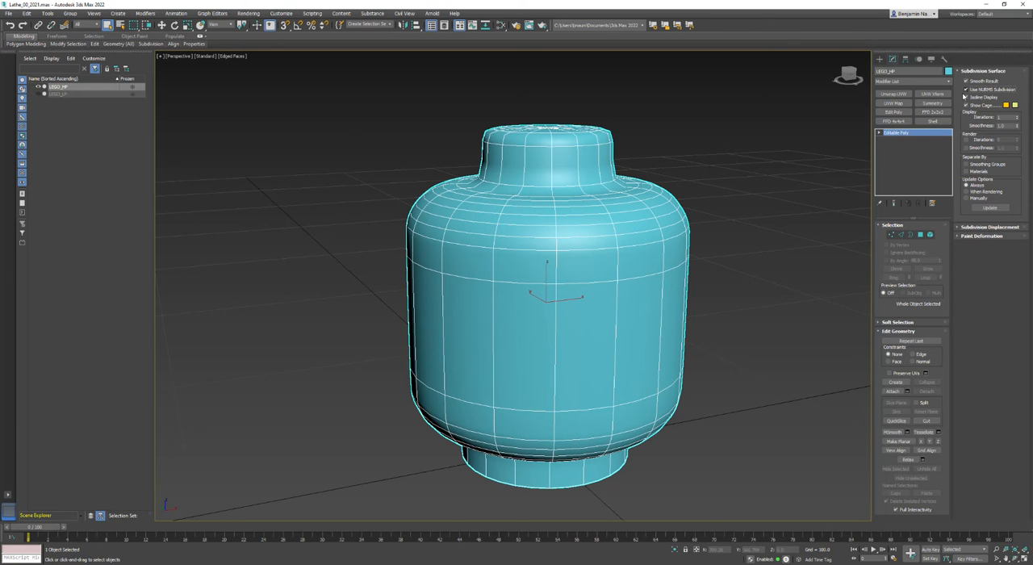
{"action": "scroll", "coordinate": [612, 193], "scroll_direction": "up", "scroll_amount": 2}
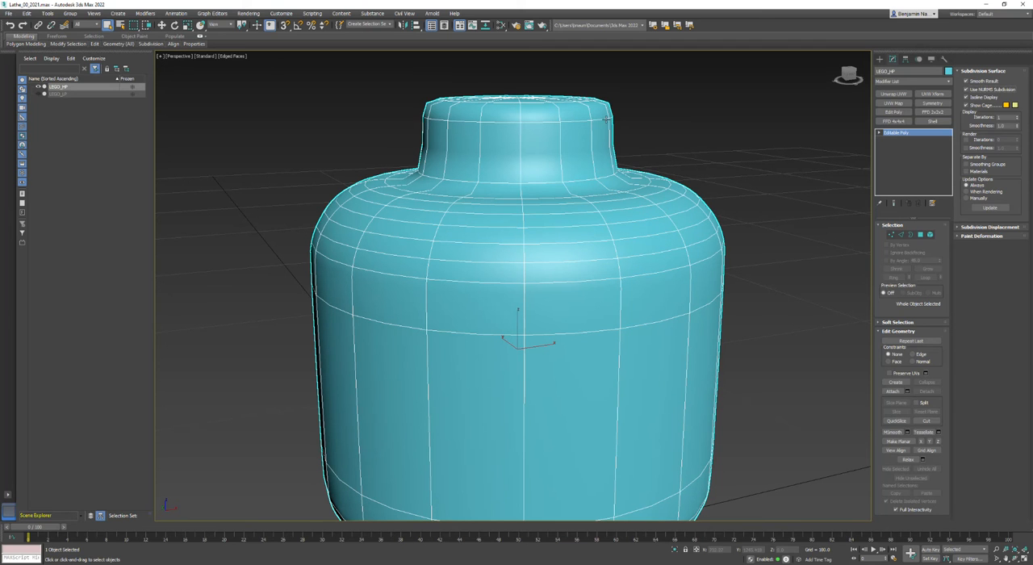
{"action": "left_click", "coordinate": [967, 90]}
{"action": "left_click", "coordinate": [967, 89]}
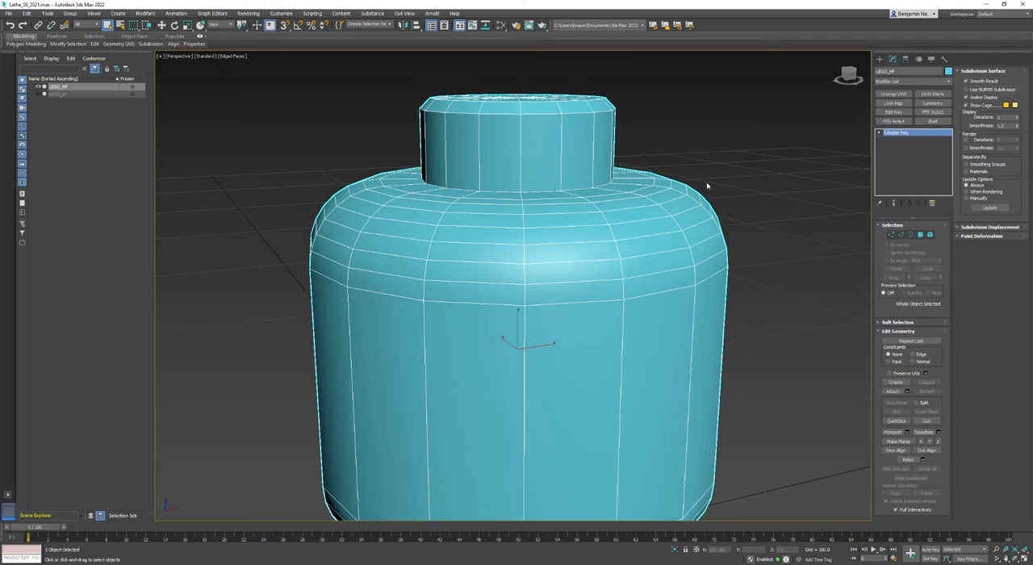
Examine the junction of neck and shoulder up close with NURMS subdivision on and off again
{"action": "scroll", "coordinate": [615, 174], "scroll_direction": "up", "scroll_amount": 3}
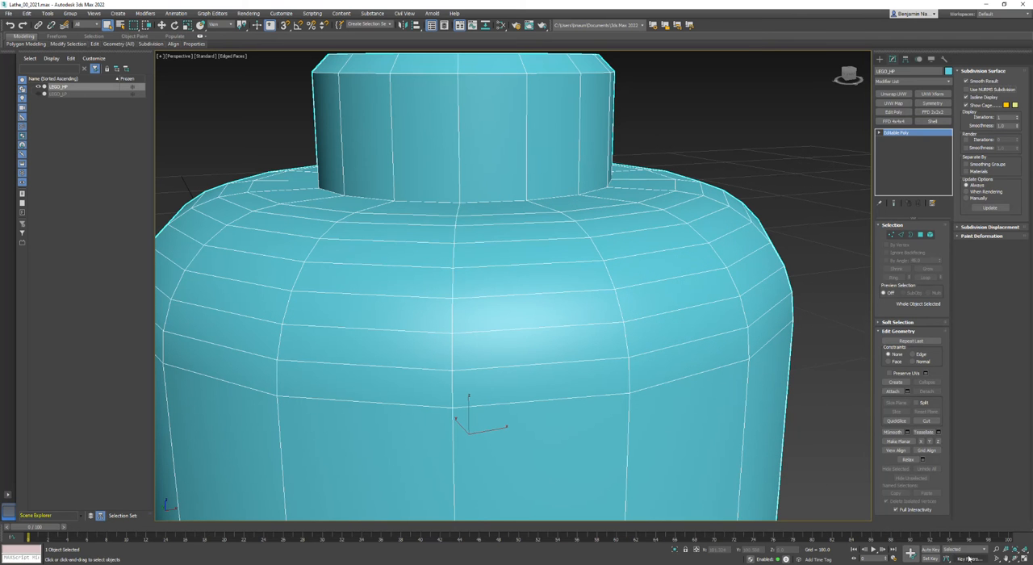
{"action": "left_click", "coordinate": [1016, 558]}
{"action": "left_click_drag", "start_coordinate": [466, 286], "coordinate": [476, 282]}
{"action": "right_click", "coordinate": [475, 283]}
{"action": "middle_click_drag", "start_coordinate": [552, 197], "coordinate": [526, 200]}
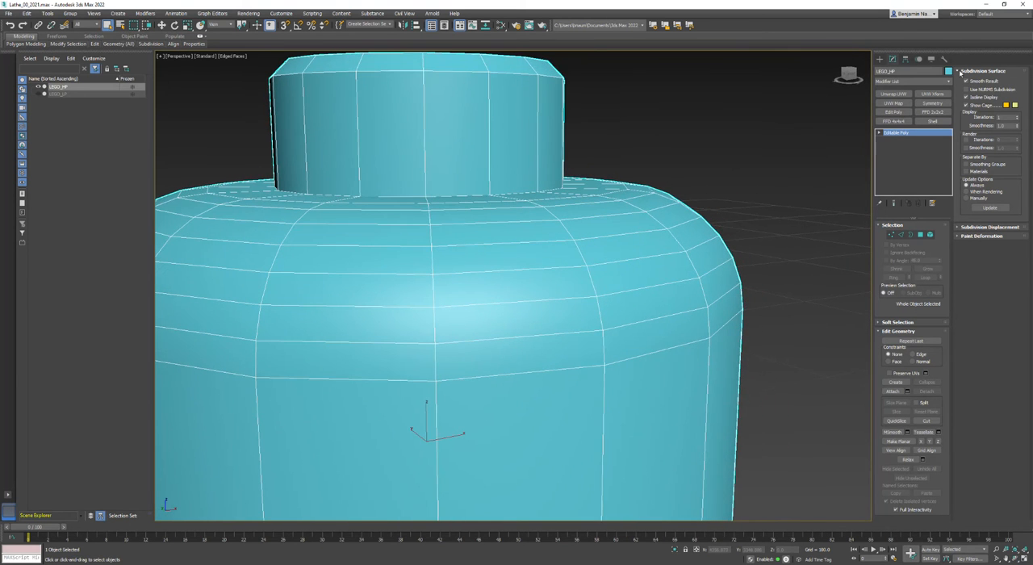
{"action": "left_click", "coordinate": [966, 89]}
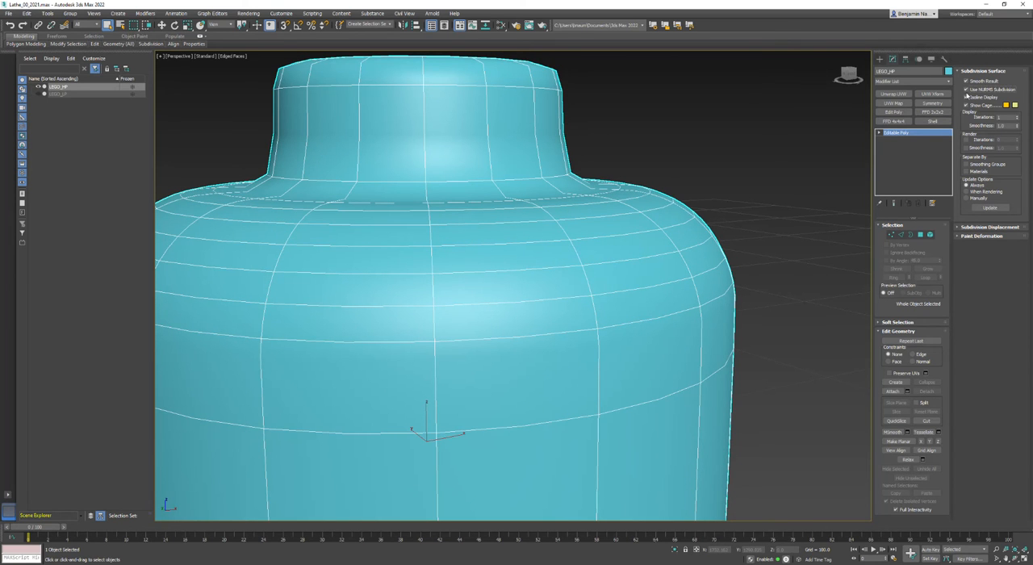
{"action": "left_click", "coordinate": [966, 89]}
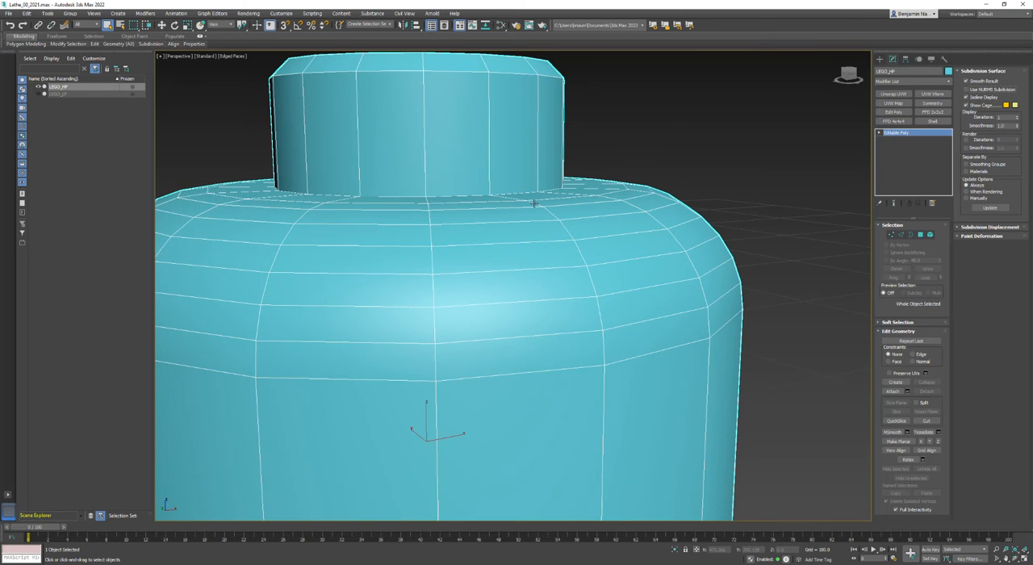
Select the full ring of vertical edges around the upper neck in Edge mode
{"action": "scroll", "coordinate": [536, 202], "scroll_direction": "up", "scroll_amount": 2}
{"action": "middle_click_drag", "start_coordinate": [535, 226], "coordinate": [535, 191], "text": "alt"}
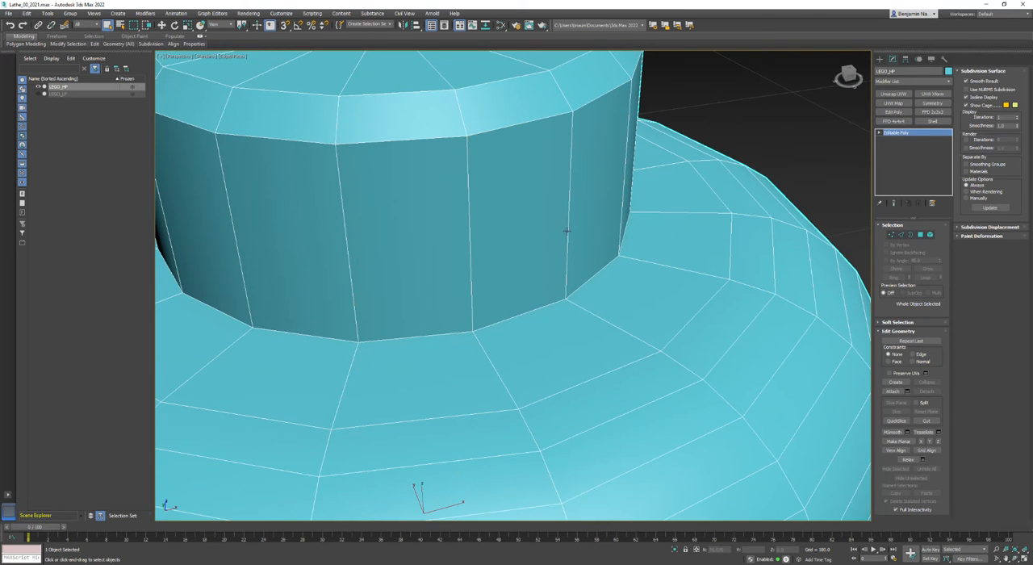
{"action": "left_click", "coordinate": [878, 134]}
{"action": "left_click", "coordinate": [894, 146]}
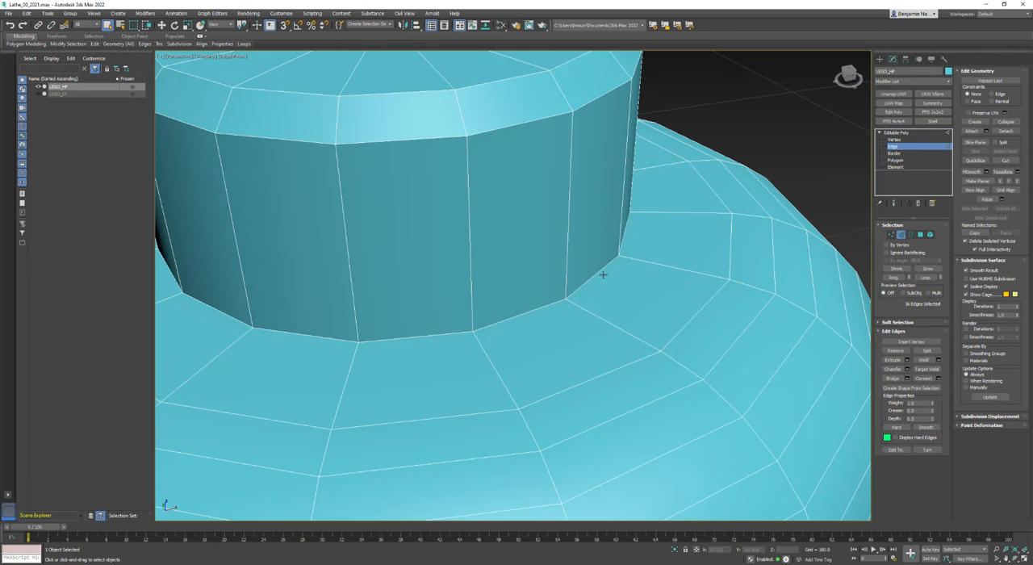
{"action": "left_click", "coordinate": [567, 258]}
{"action": "middle_click_drag", "start_coordinate": [567, 258], "coordinate": [719, 235], "text": "alt"}
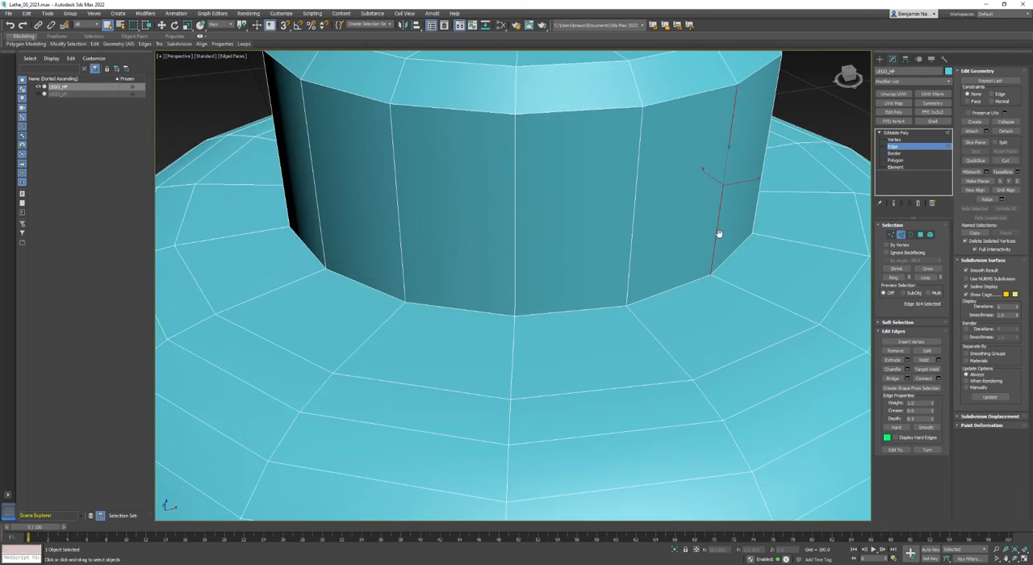
{"action": "left_click", "coordinate": [894, 278]}
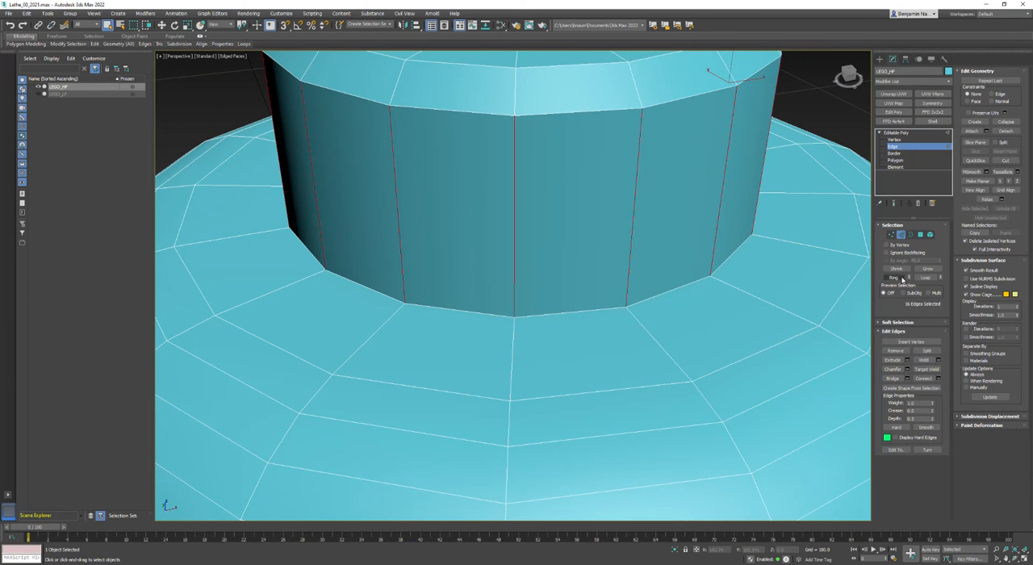
Connect the selected neck edges with 2 segments, pinched apart close to the neck's upper and lower borders
{"action": "left_click", "coordinate": [938, 377]}
{"action": "left_click_drag", "start_coordinate": [536, 275], "coordinate": [726, 327]}
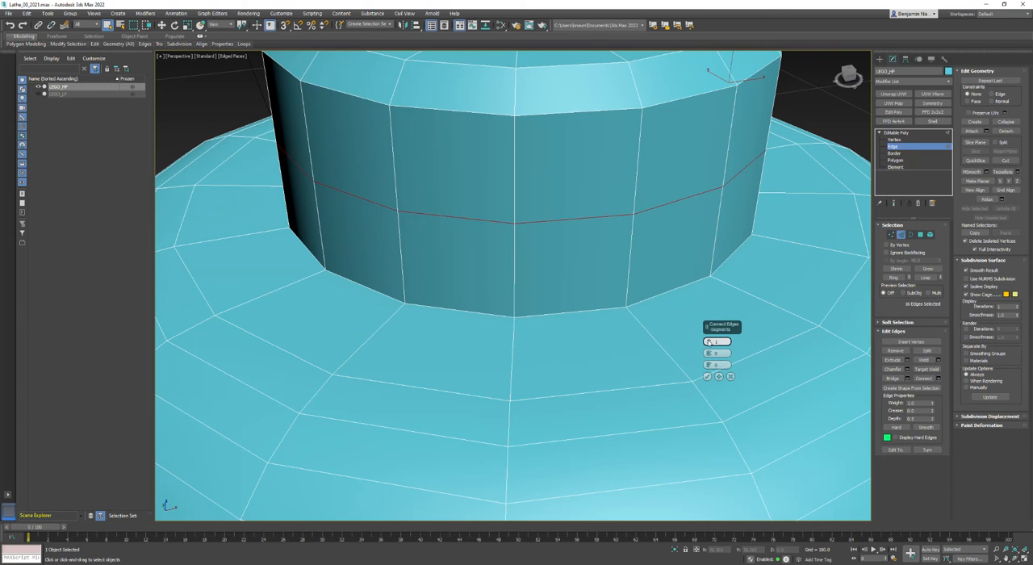
{"action": "left_click", "coordinate": [710, 341]}
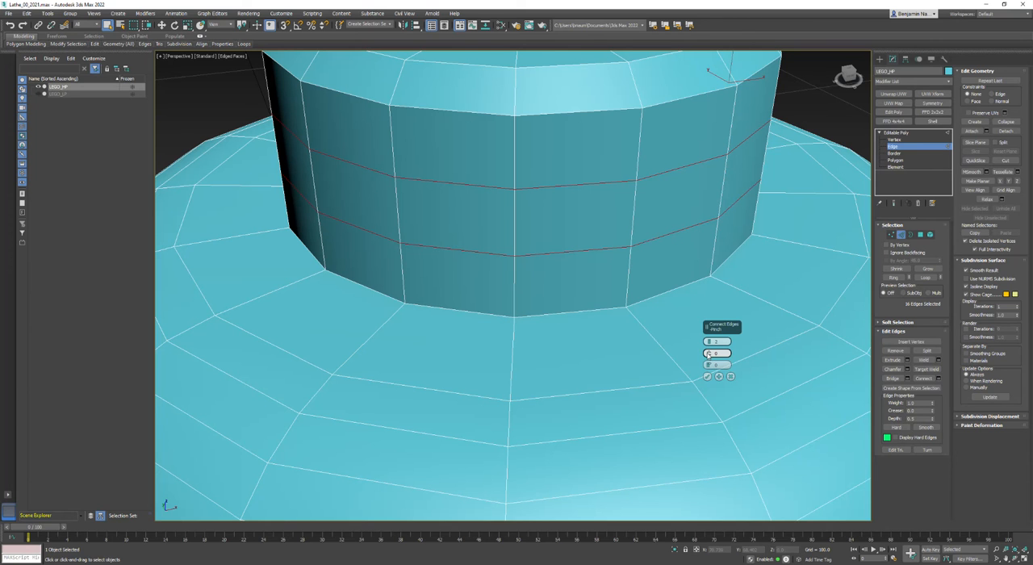
{"action": "left_click_drag", "start_coordinate": [709, 353], "coordinate": [758, 198]}
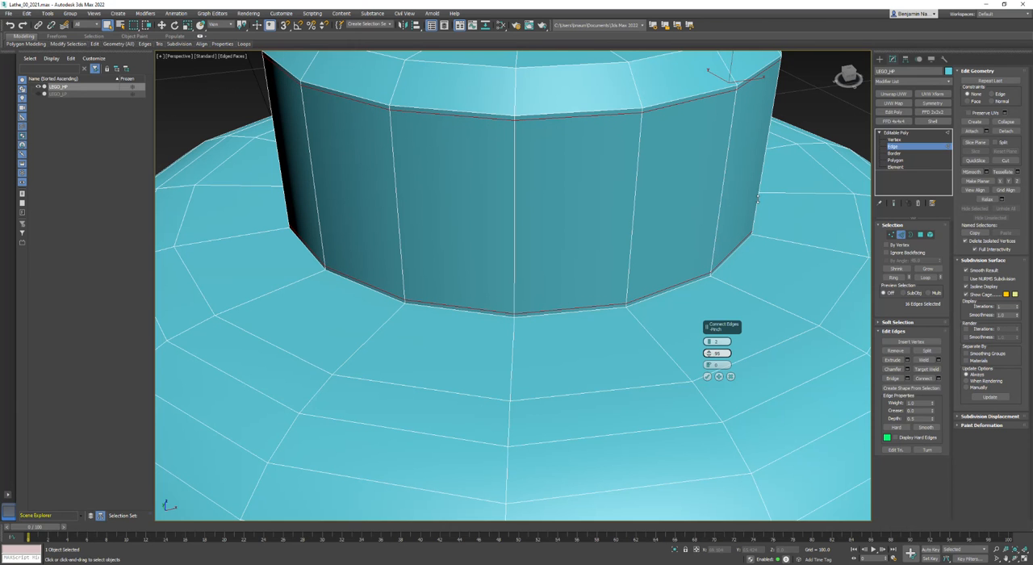
{"action": "left_click", "coordinate": [707, 377]}
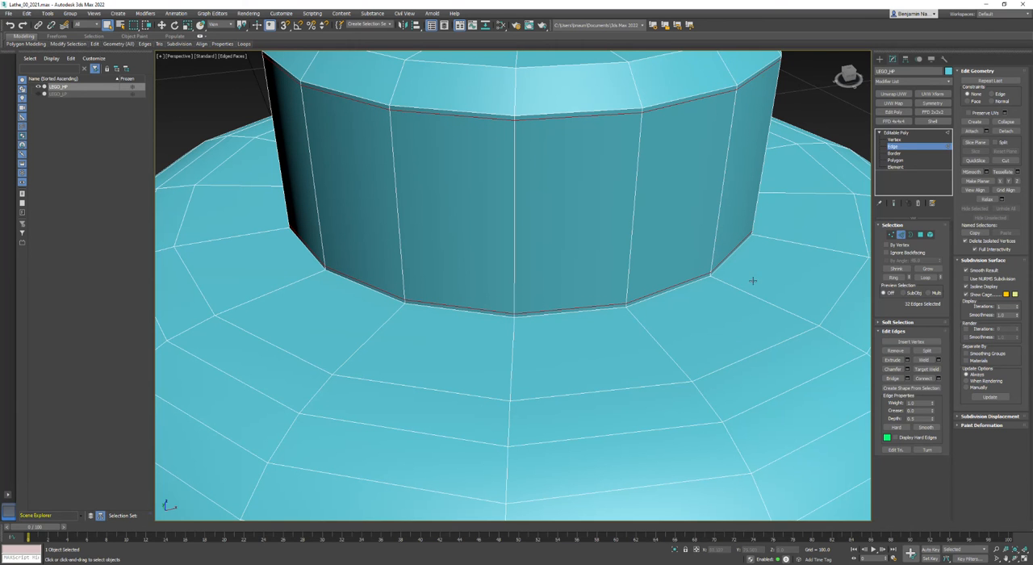
Preview the neck with NURMS subdivision, with and without edged faces, and turn the subdivision off again
{"action": "left_click", "coordinate": [815, 118]}
{"action": "middle_click_drag", "start_coordinate": [815, 119], "coordinate": [795, 130], "text": "alt"}
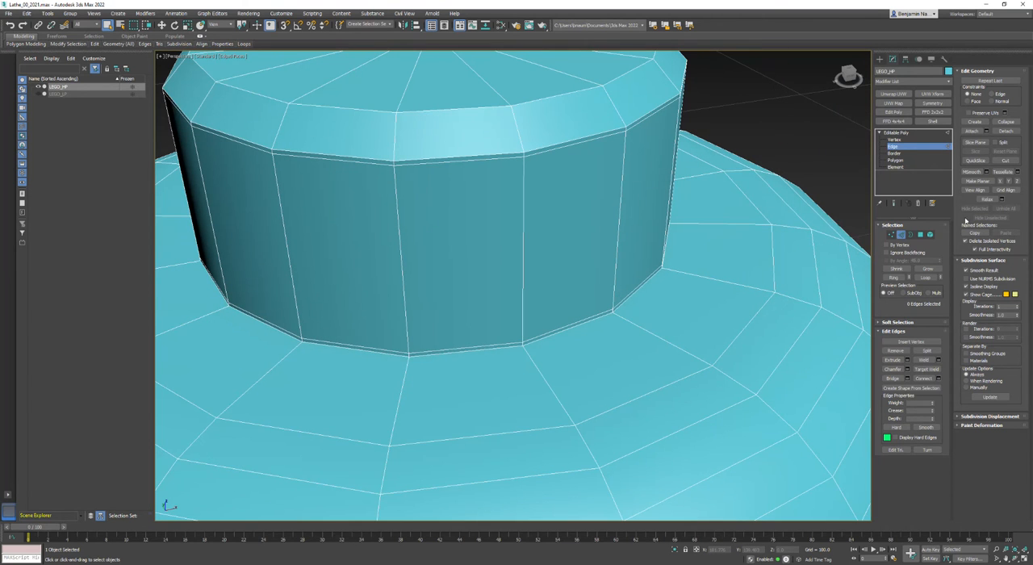
{"action": "left_click", "coordinate": [967, 279]}
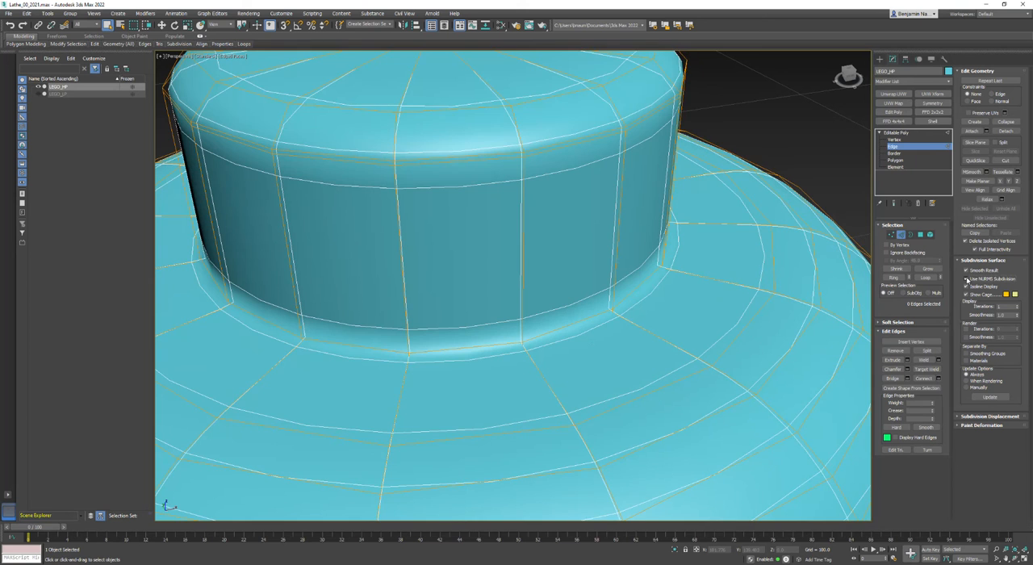
{"action": "middle_click_drag", "start_coordinate": [658, 310], "coordinate": [632, 304], "text": "alt"}
{"action": "scroll", "coordinate": [634, 313], "scroll_direction": "down", "scroll_amount": 4}
{"action": "scroll", "coordinate": [635, 223], "scroll_direction": "up", "scroll_amount": 3}
{"action": "middle_click_drag", "start_coordinate": [634, 228], "coordinate": [631, 284]}
{"action": "key", "text": "F4"}
{"action": "key", "text": "F4"}
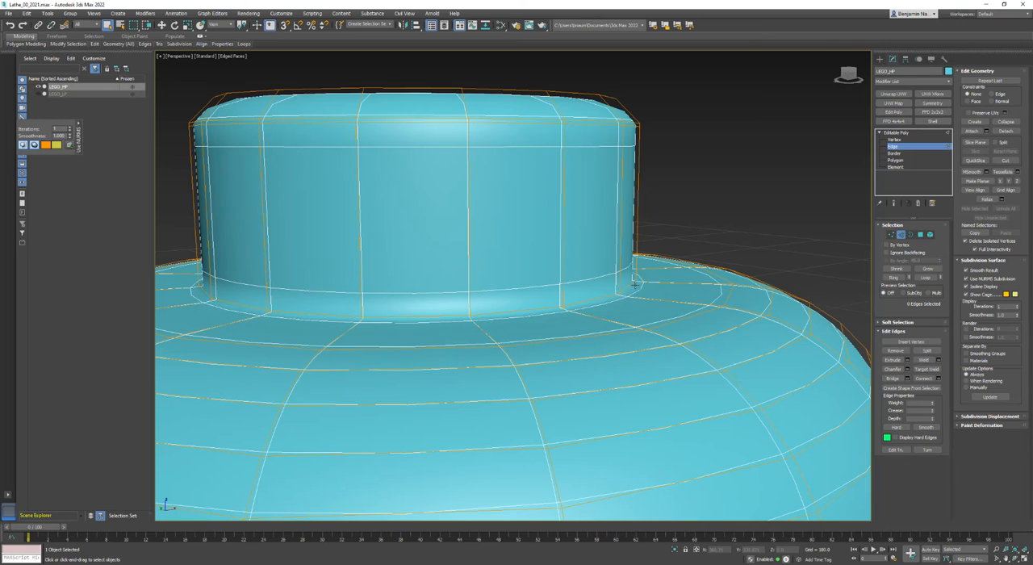
{"action": "left_click", "coordinate": [967, 279]}
Connect the ring of radial edges on the shoulder around the neck with a single loop slid tight against the neck's base
{"action": "scroll", "coordinate": [622, 295], "scroll_direction": "up", "scroll_amount": 4}
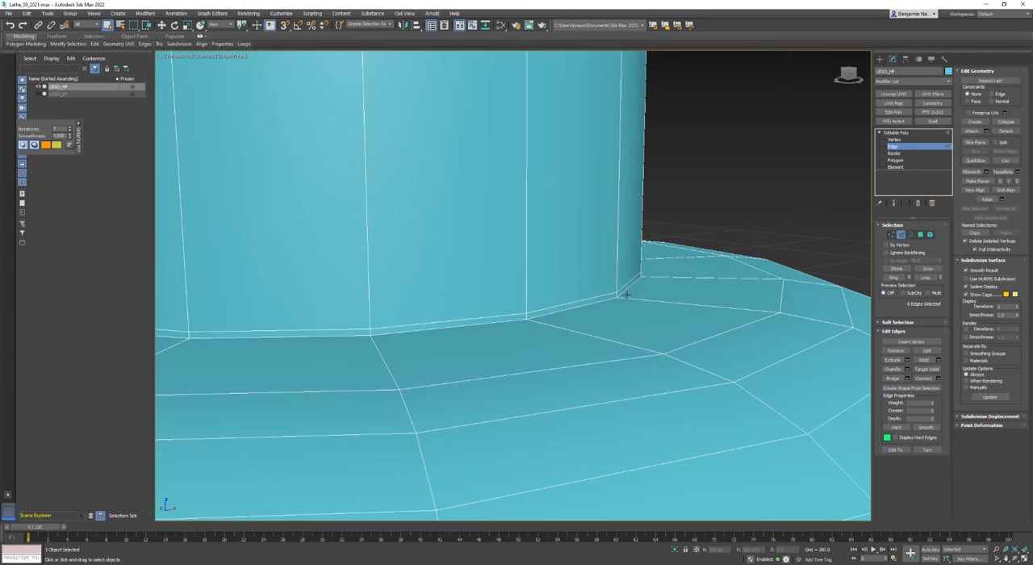
{"action": "left_click", "coordinate": [636, 299]}
{"action": "left_click", "coordinate": [893, 277]}
{"action": "scroll", "coordinate": [748, 283], "scroll_direction": "down", "scroll_amount": 5}
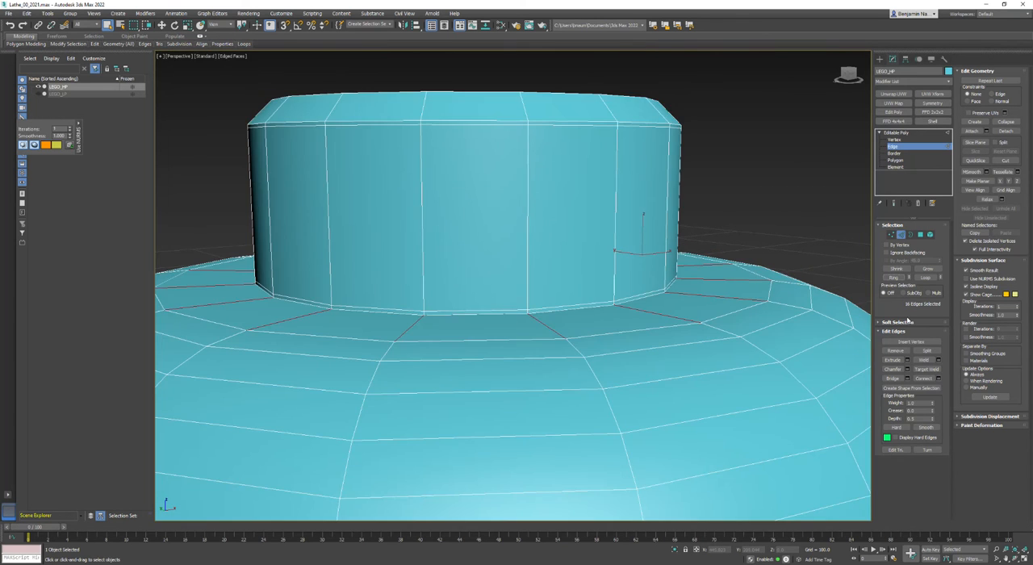
{"action": "left_click", "coordinate": [938, 379]}
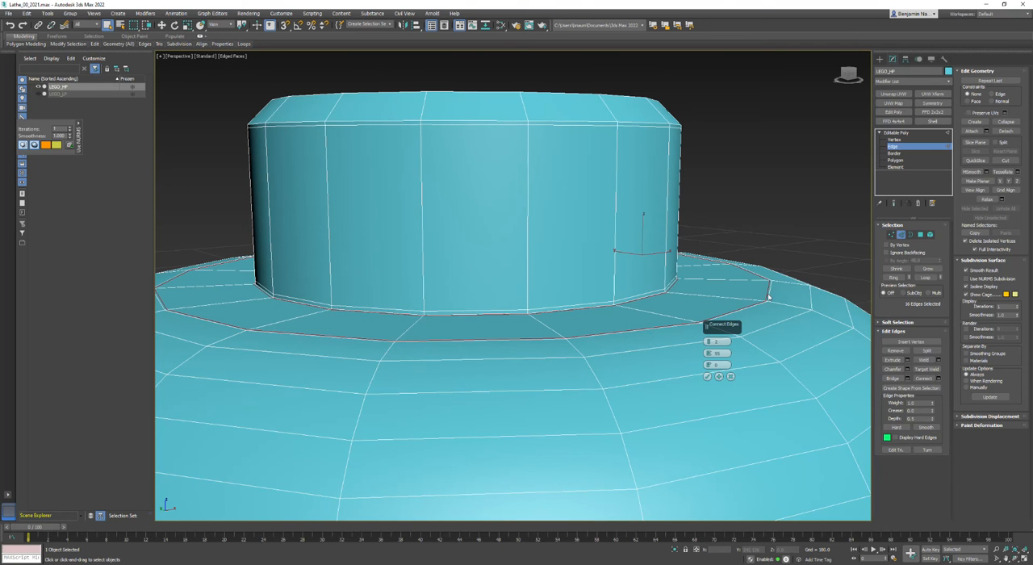
{"action": "middle_click_drag", "start_coordinate": [770, 300], "coordinate": [753, 346], "text": "alt"}
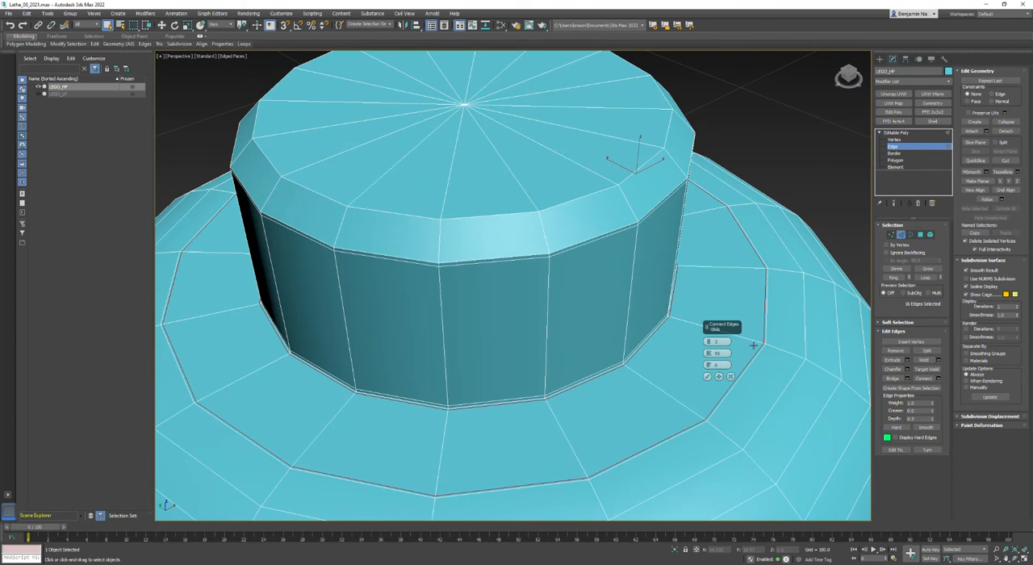
{"action": "left_click_drag", "start_coordinate": [710, 345], "coordinate": [676, 523]}
{"action": "left_click", "coordinate": [708, 377]}
Check the sharpness of the neck's base with NURMS subdivision enabled, and disable it again
{"action": "middle_click_drag", "start_coordinate": [726, 422], "coordinate": [584, 308], "text": "alt"}
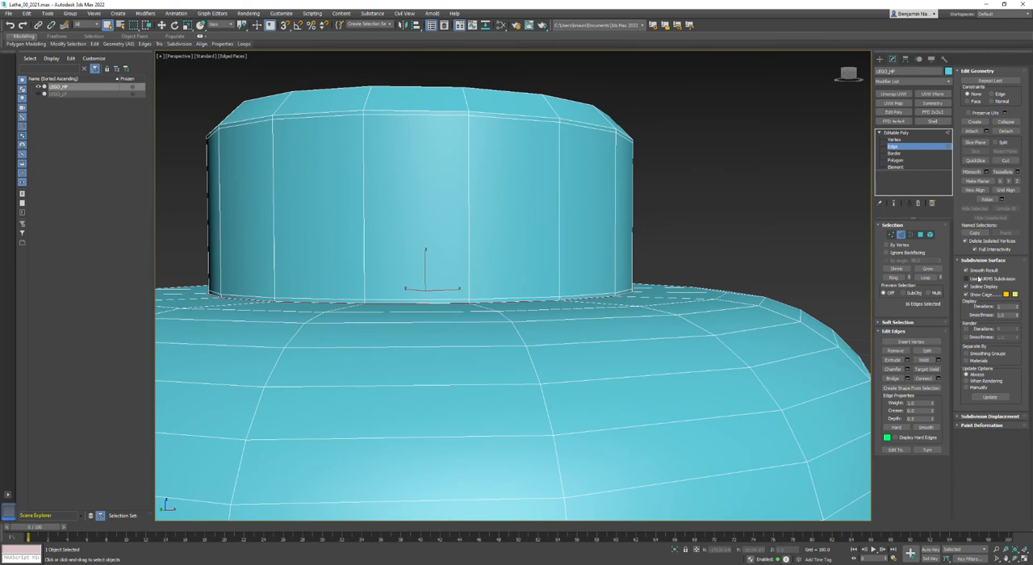
{"action": "left_click", "coordinate": [966, 279]}
{"action": "scroll", "coordinate": [622, 320], "scroll_direction": "up", "scroll_amount": 5}
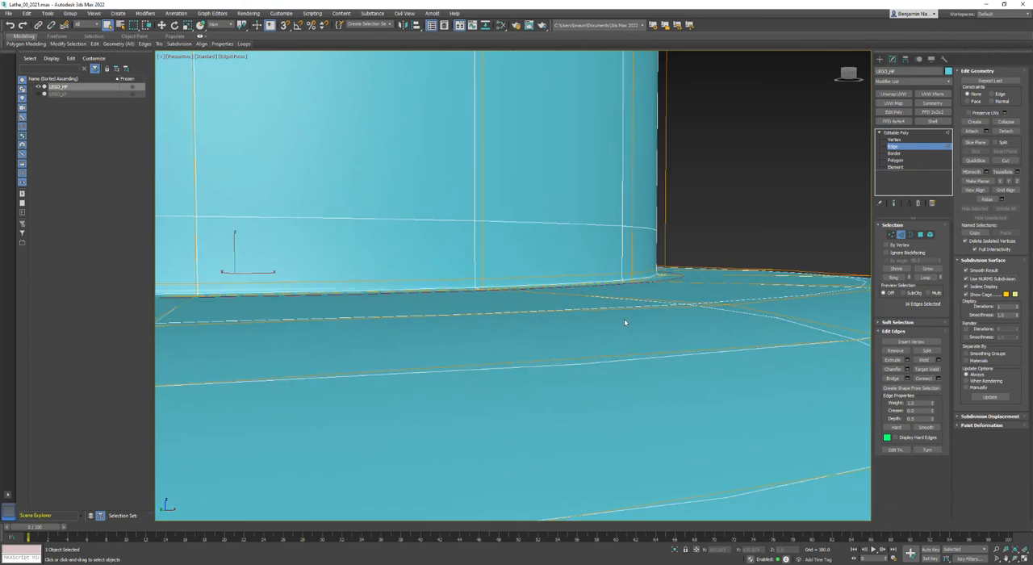
{"action": "scroll", "coordinate": [656, 281], "scroll_direction": "down", "scroll_amount": 5}
{"action": "scroll", "coordinate": [657, 281], "scroll_direction": "up", "scroll_amount": 2}
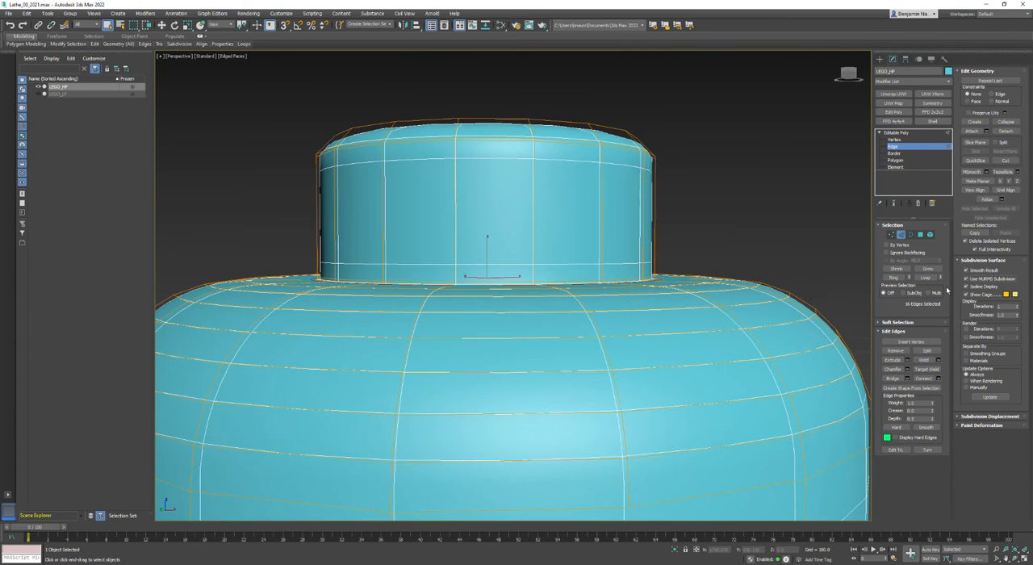
{"action": "left_click", "coordinate": [966, 279]}
Insert a supporting edge loop with Swift Loop on the bevel, just outside the rim of the neck's flat cap
{"action": "middle_click_drag", "start_coordinate": [723, 203], "coordinate": [643, 242], "text": "alt"}
{"action": "scroll", "coordinate": [644, 243], "scroll_direction": "up", "scroll_amount": 3}
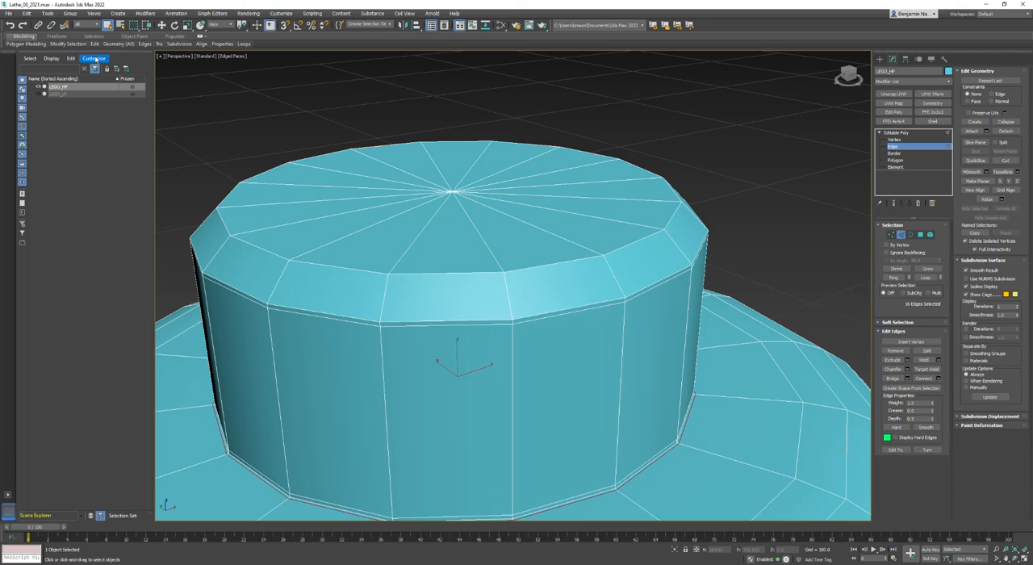
{"action": "mouse_move", "coordinate": [148, 45]}
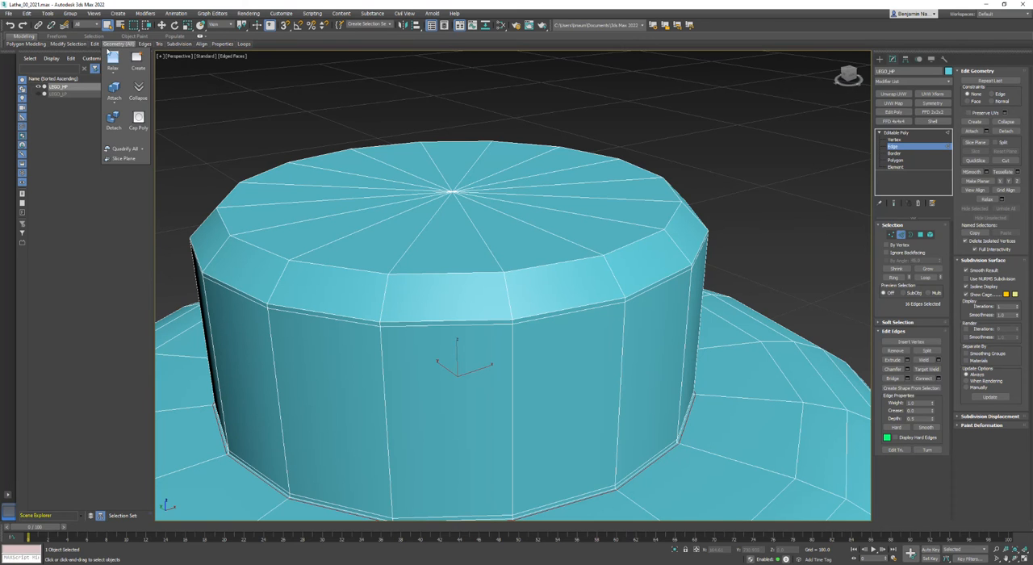
{"action": "mouse_move", "coordinate": [97, 46]}
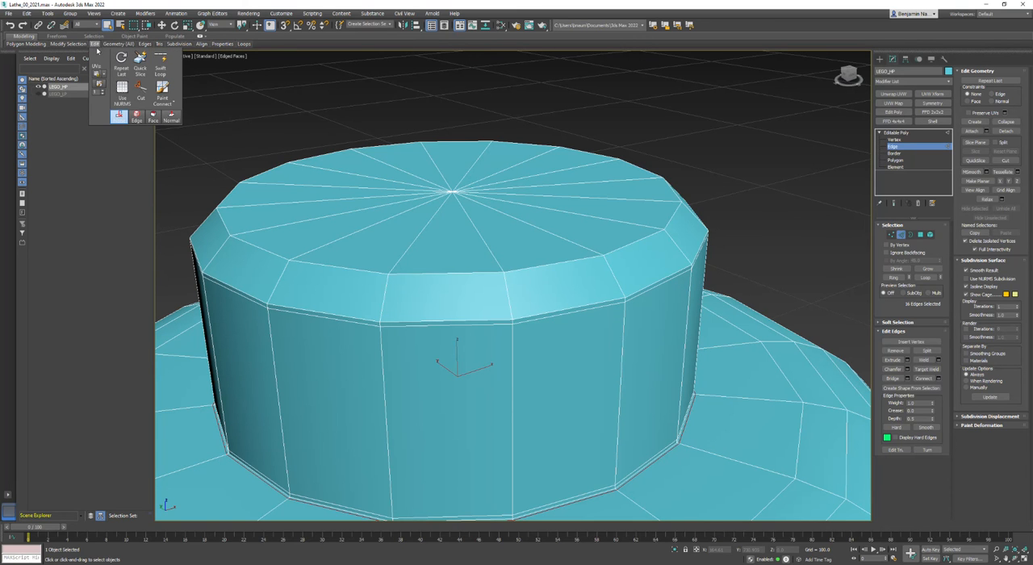
{"action": "left_click", "coordinate": [160, 60]}
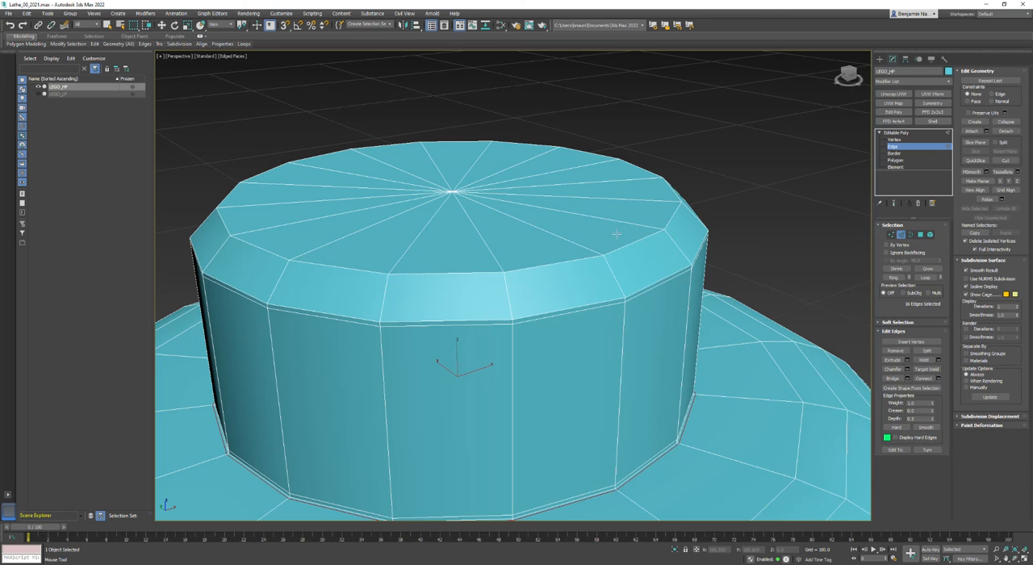
{"action": "scroll", "coordinate": [665, 233], "scroll_direction": "up", "scroll_amount": 3}
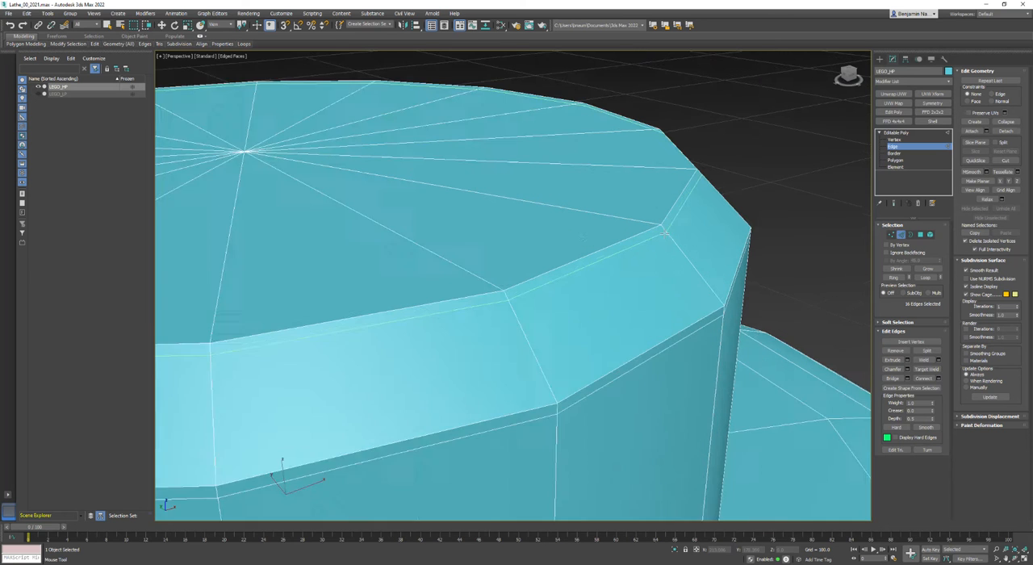
{"action": "scroll", "coordinate": [665, 233], "scroll_direction": "up", "scroll_amount": 2}
Add a Swift Loop supporting edge loop just above the bottom rim of the head's lower collar
{"action": "scroll", "coordinate": [662, 221], "scroll_direction": "down", "scroll_amount": 7}
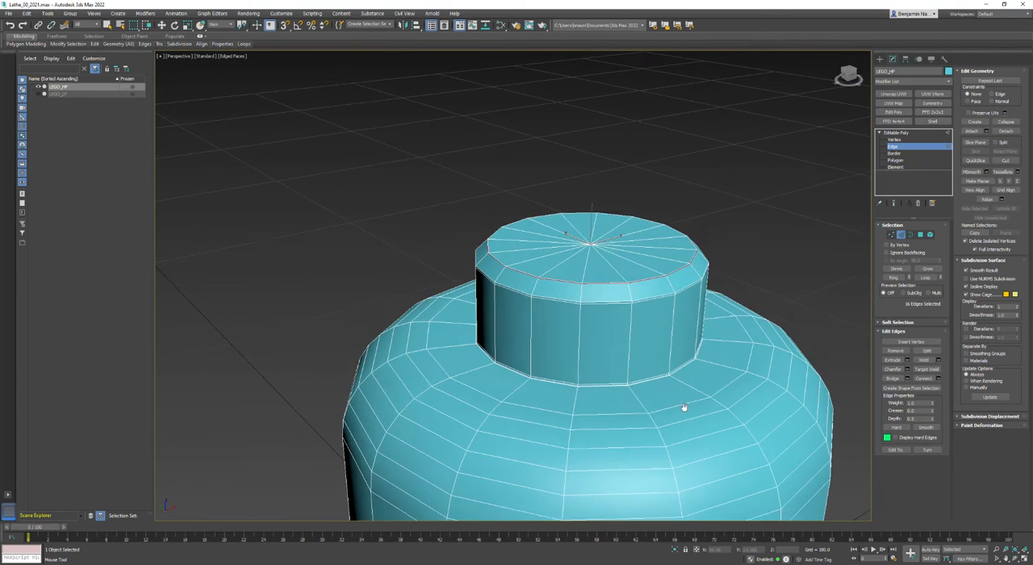
{"action": "middle_click_drag", "start_coordinate": [683, 407], "coordinate": [795, 288], "text": "alt"}
{"action": "middle_click_drag", "start_coordinate": [803, 372], "coordinate": [681, 341], "text": "alt"}
{"action": "middle_click_drag", "start_coordinate": [625, 361], "coordinate": [628, 333], "text": "alt"}
{"action": "middle_click_drag", "start_coordinate": [713, 448], "coordinate": [764, 324]}
{"action": "scroll", "coordinate": [613, 299], "scroll_direction": "up", "scroll_amount": 4}
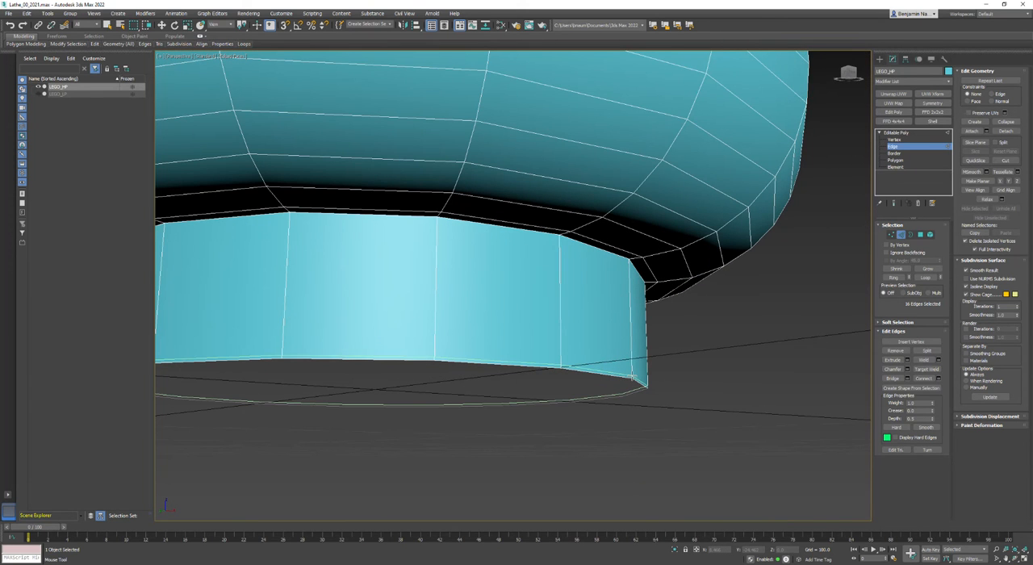
{"action": "scroll", "coordinate": [637, 368], "scroll_direction": "up", "scroll_amount": 3}
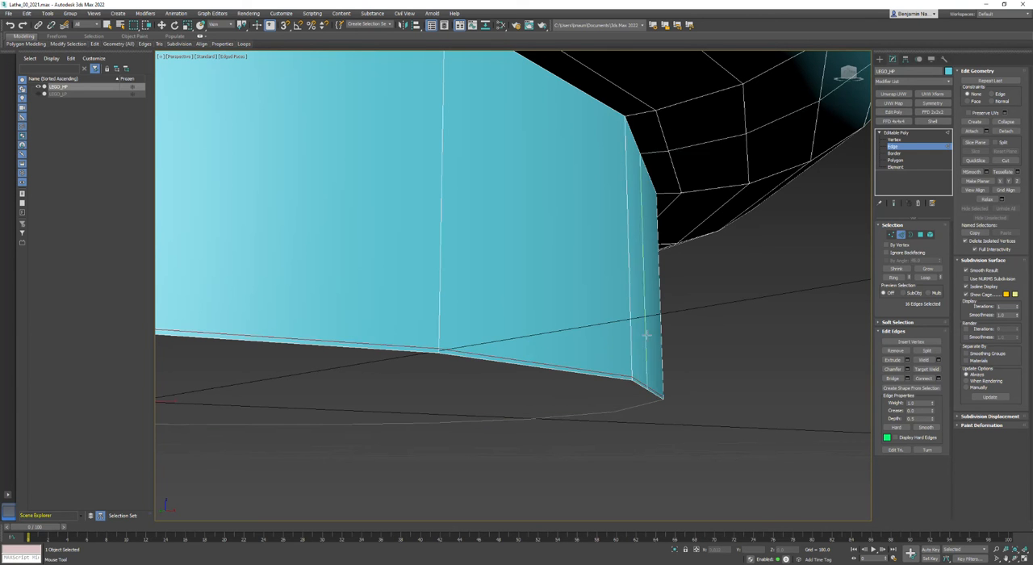
Insert Swift Loop supporting edge loops just below the collar's top edge and on the head's underside around the collar
{"action": "middle_click_drag", "start_coordinate": [638, 213], "coordinate": [671, 301]}
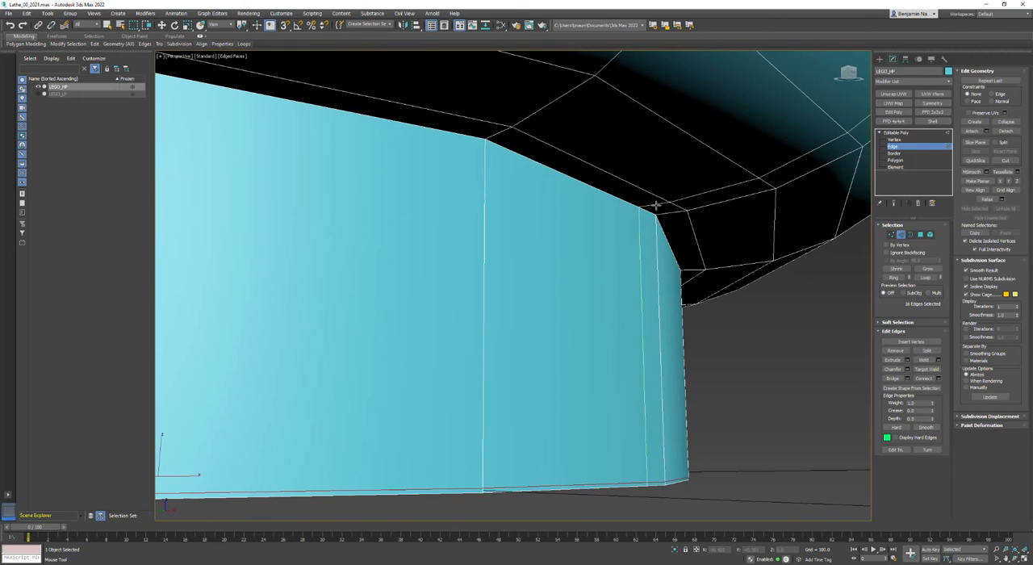
{"action": "left_click", "coordinate": [656, 217]}
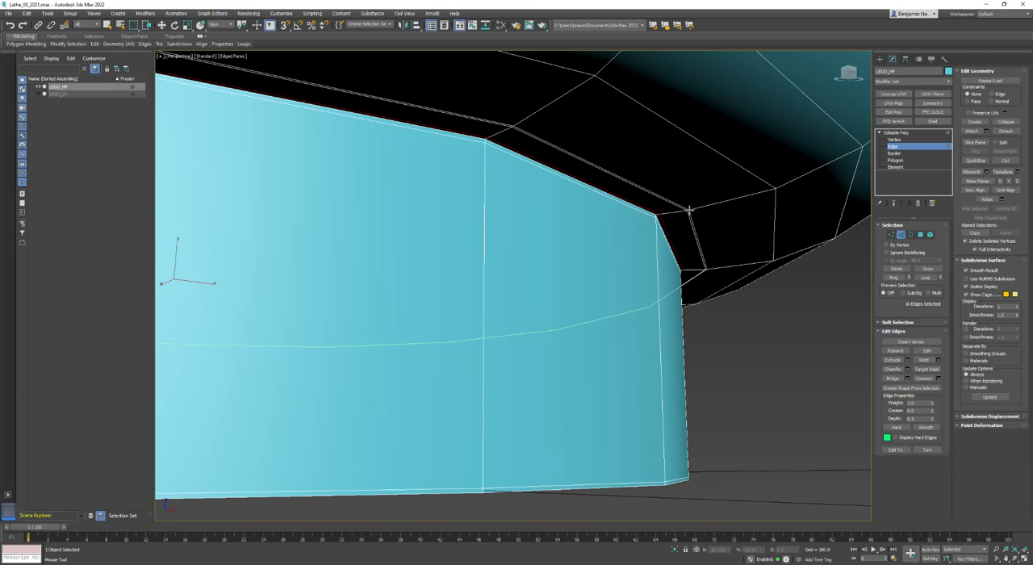
{"action": "left_click", "coordinate": [690, 211]}
{"action": "scroll", "coordinate": [690, 212], "scroll_direction": "down", "scroll_amount": 3}
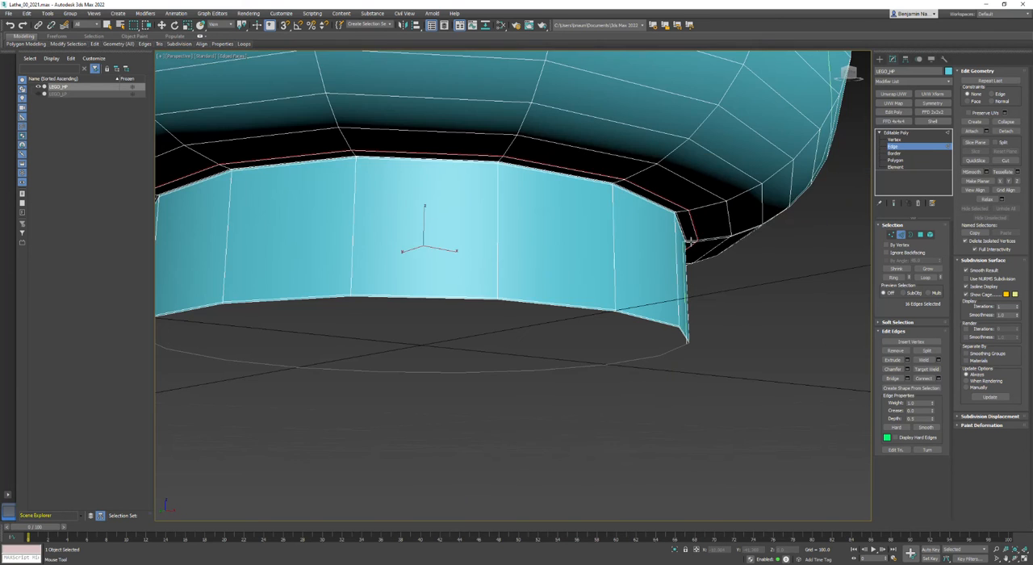
{"action": "scroll", "coordinate": [720, 261], "scroll_direction": "up", "scroll_amount": 4}
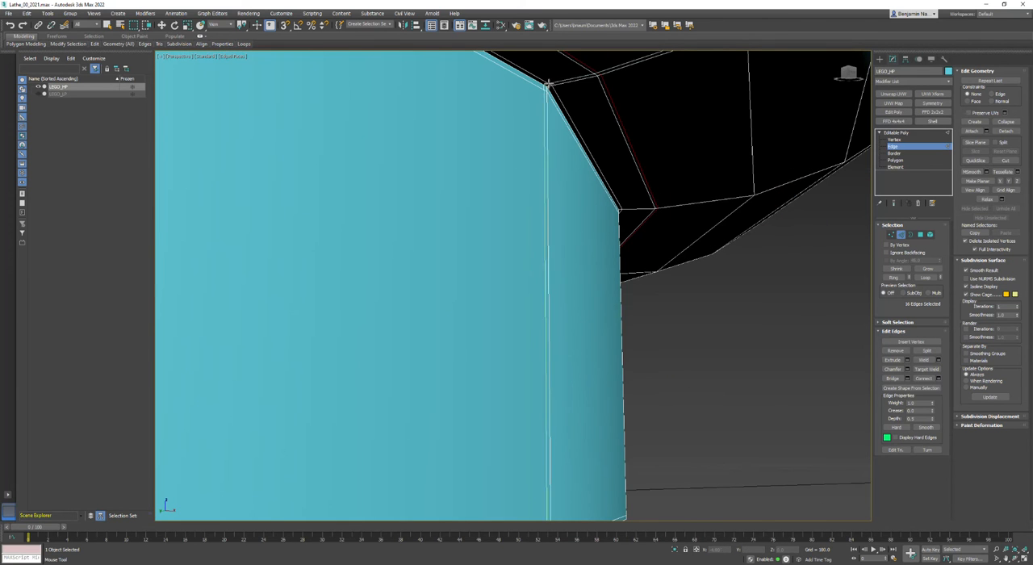
{"action": "scroll", "coordinate": [548, 85], "scroll_direction": "down", "scroll_amount": 2}
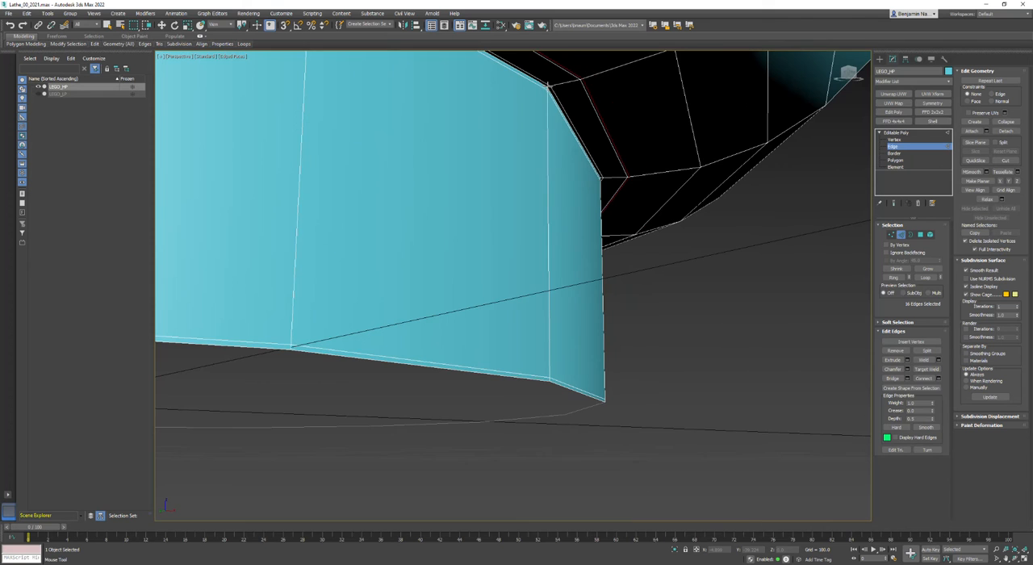
{"action": "middle_click_drag", "start_coordinate": [548, 85], "coordinate": [745, 350], "text": "alt"}
{"action": "scroll", "coordinate": [687, 396], "scroll_direction": "down", "scroll_amount": 5}
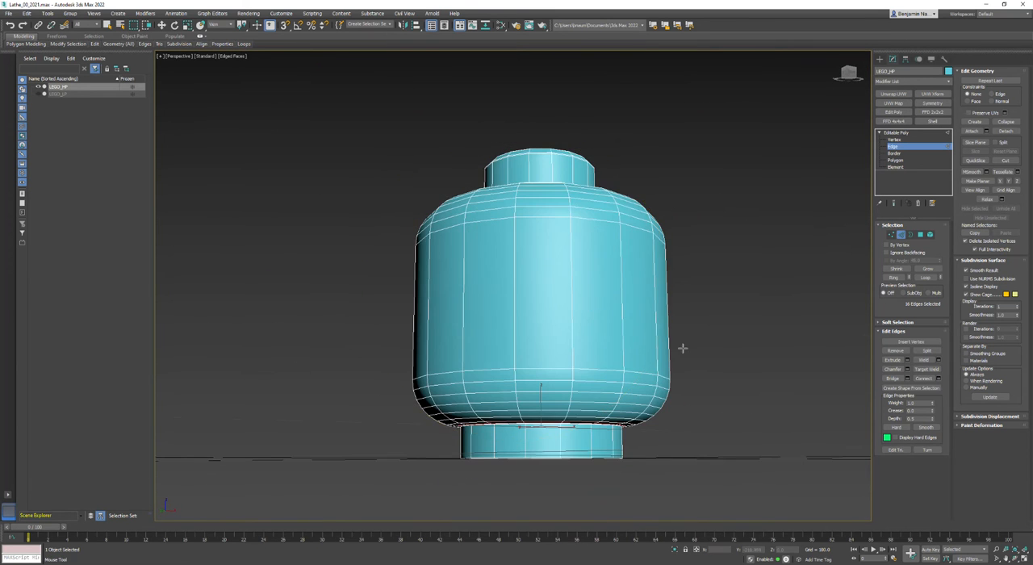
Insert Swift Loop edge loops beside the lower and upper ends of the body's straight wall, where it bends into the rounded parts
{"action": "scroll", "coordinate": [626, 377], "scroll_direction": "up", "scroll_amount": 5}
{"action": "left_click", "coordinate": [581, 368]}
{"action": "middle_click_drag", "start_coordinate": [674, 138], "coordinate": [655, 369]}
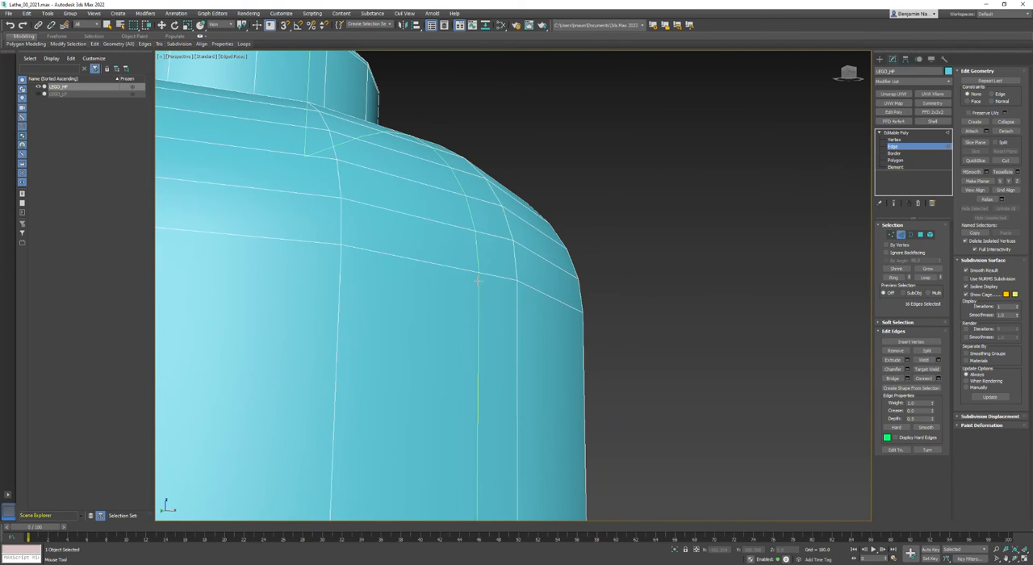
{"action": "left_click", "coordinate": [578, 312]}
{"action": "scroll", "coordinate": [638, 311], "scroll_direction": "down", "scroll_amount": 6}
{"action": "middle_click_drag", "start_coordinate": [557, 278], "coordinate": [506, 343], "text": "alt"}
{"action": "scroll", "coordinate": [553, 255], "scroll_direction": "up", "scroll_amount": 5}
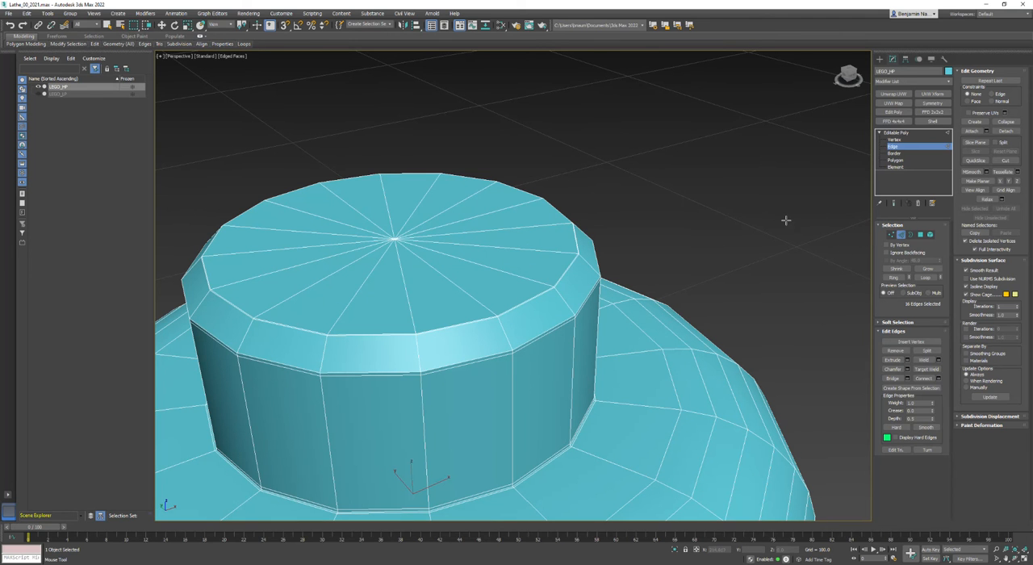
Enable NURMS subdivision, hide the edged-faces display, and examine the smoothing at the body's upper and lower bends
{"action": "key", "text": "w"}
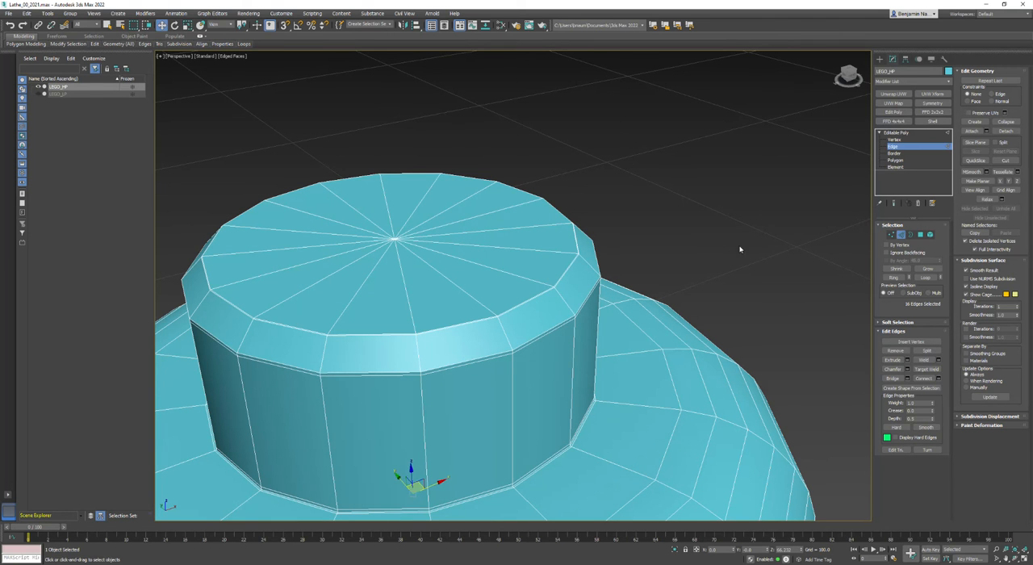
{"action": "scroll", "coordinate": [775, 265], "scroll_direction": "down", "scroll_amount": 4}
{"action": "middle_click_drag", "start_coordinate": [787, 280], "coordinate": [501, 322], "text": "alt"}
{"action": "left_click", "coordinate": [669, 318]}
{"action": "left_click", "coordinate": [975, 279]}
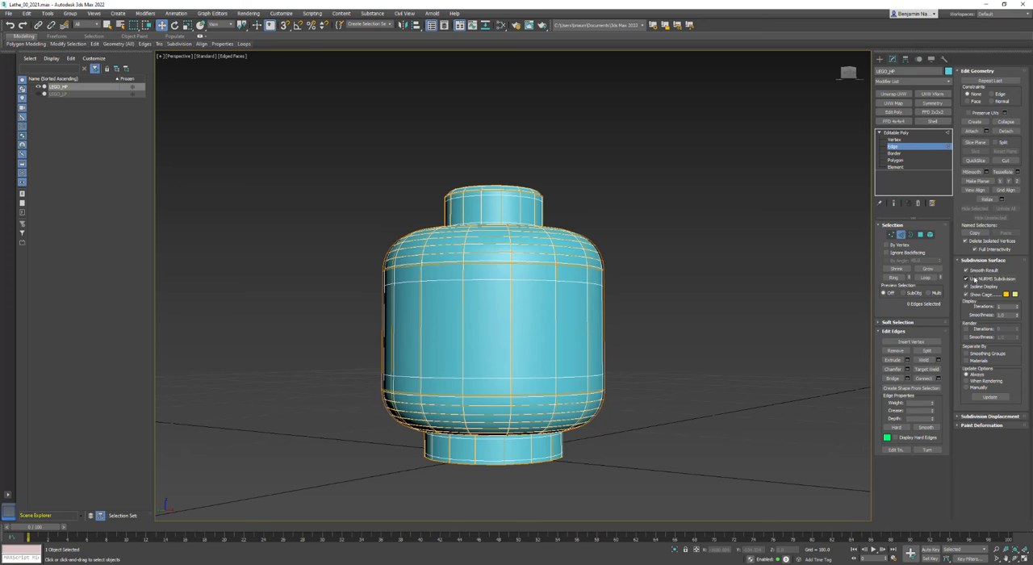
{"action": "key", "text": "F4"}
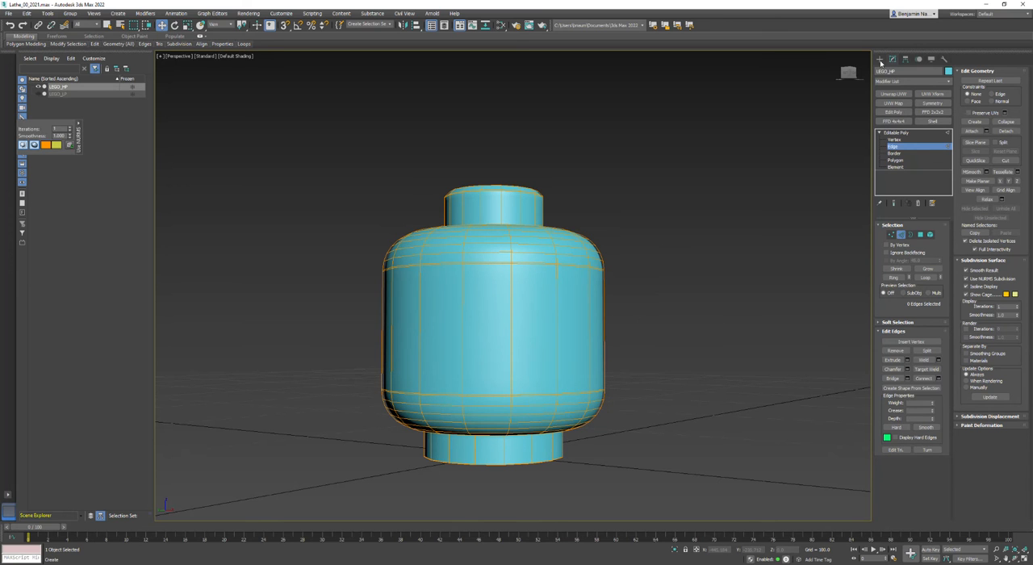
{"action": "scroll", "coordinate": [581, 279], "scroll_direction": "up", "scroll_amount": 5}
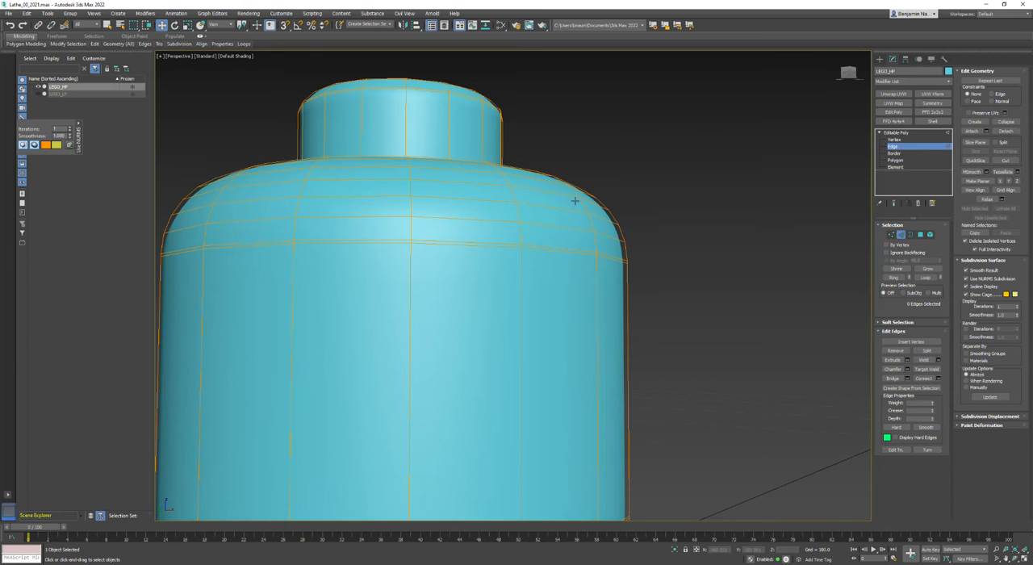
{"action": "middle_click_drag", "start_coordinate": [696, 405], "coordinate": [727, 342]}
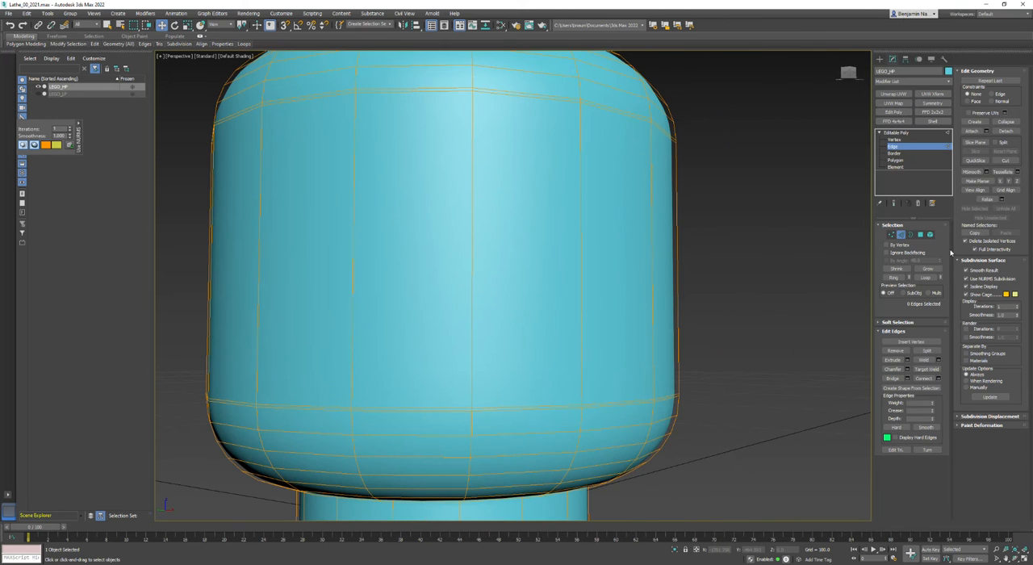
Leave edge editing and examine the shading of the body's lower bend, comparing it with the edges shown and hidden
{"action": "left_click", "coordinate": [879, 59]}
{"action": "scroll", "coordinate": [699, 237], "scroll_direction": "down", "scroll_amount": 4}
{"action": "middle_click_drag", "start_coordinate": [464, 315], "coordinate": [752, 337], "text": "alt"}
{"action": "key", "text": "w"}
{"action": "scroll", "coordinate": [648, 307], "scroll_direction": "up", "scroll_amount": 3}
{"action": "key", "text": "F4"}
{"action": "key", "text": "F4"}
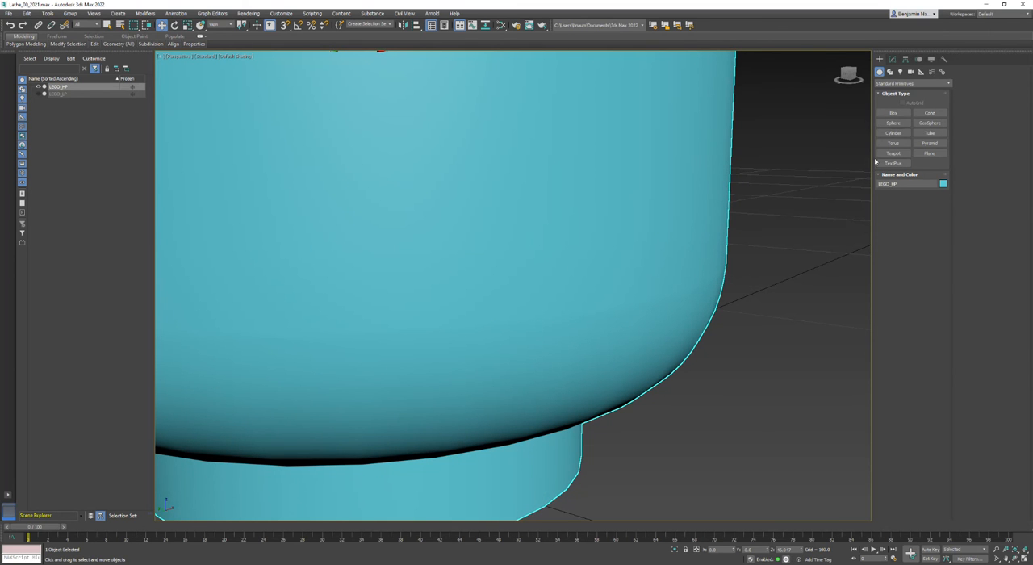
Disable NURMS subdivision and remove the extra edge loop just above the body's lower bend
{"action": "left_click", "coordinate": [892, 58]}
{"action": "left_click", "coordinate": [893, 146]}
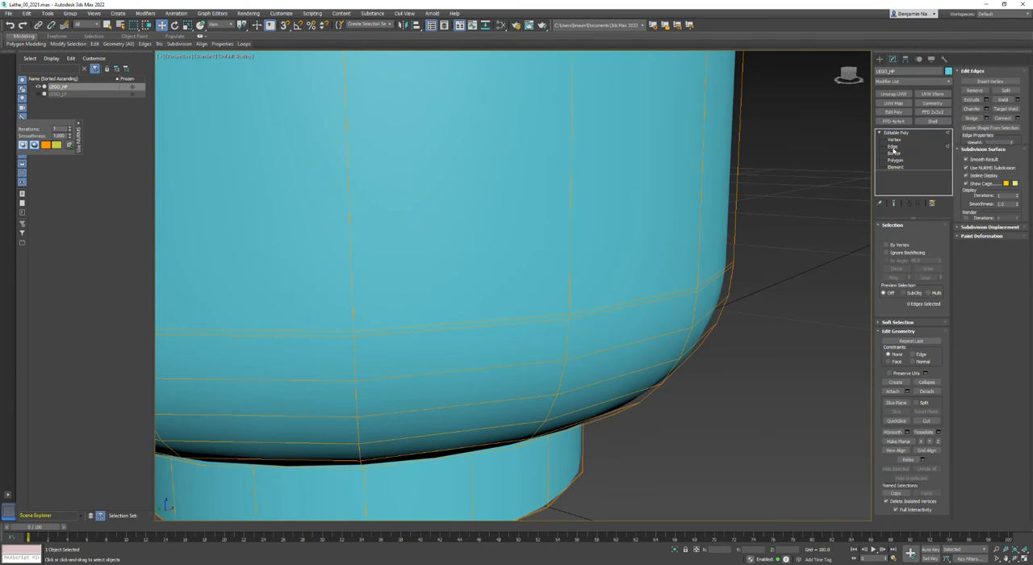
{"action": "scroll", "coordinate": [654, 302], "scroll_direction": "up", "scroll_amount": 4}
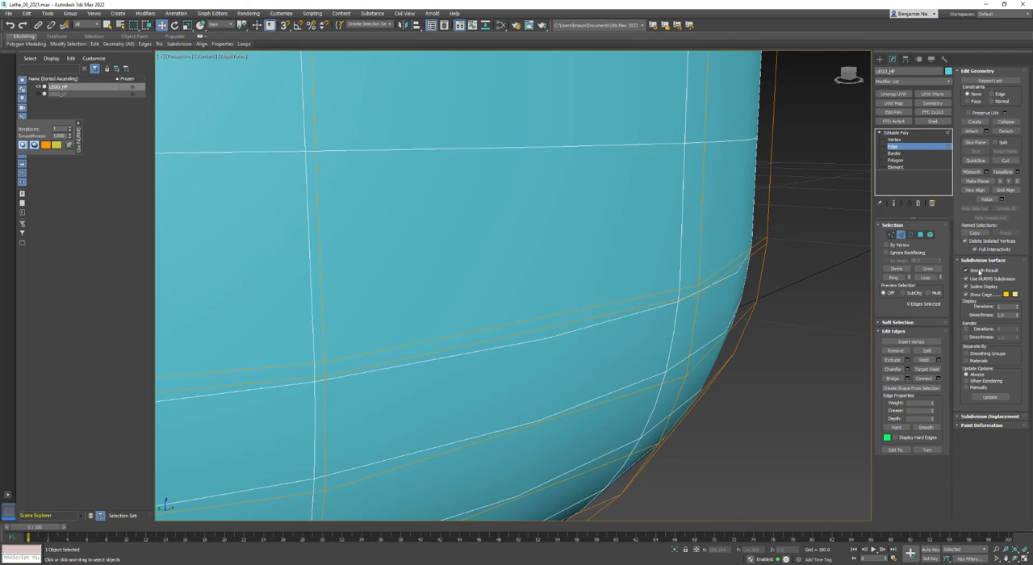
{"action": "left_click", "coordinate": [967, 279]}
{"action": "left_click", "coordinate": [729, 257]}
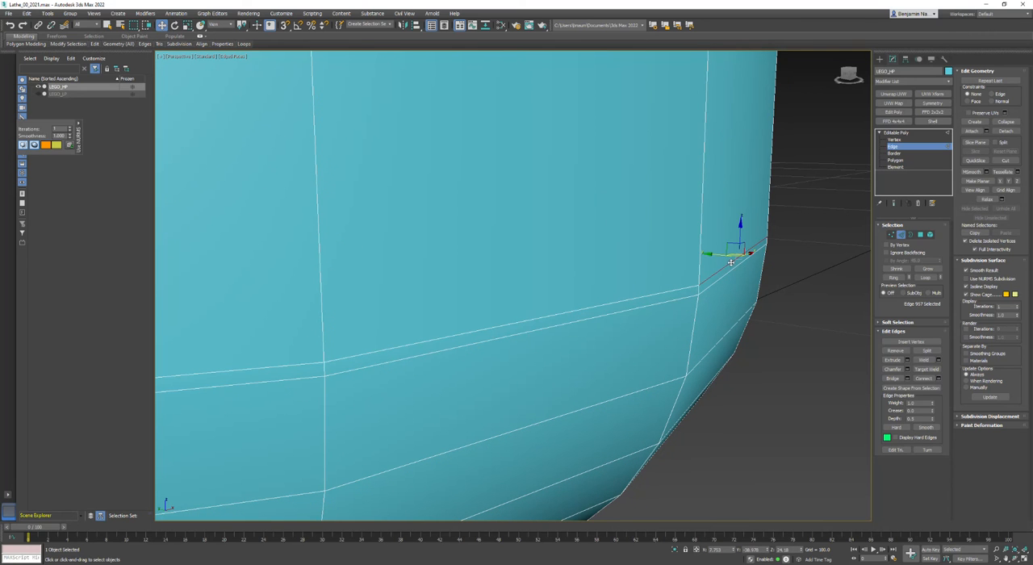
{"action": "left_click", "coordinate": [244, 44]}
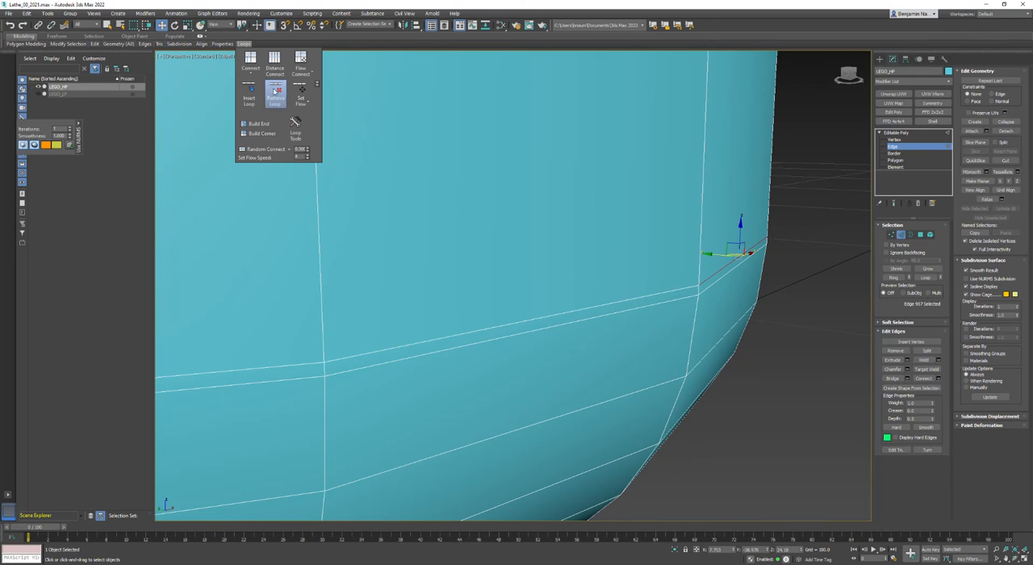
{"action": "left_click", "coordinate": [276, 92]}
Remove the extra edge loop just below the body's upper bend
{"action": "middle_click_drag", "start_coordinate": [708, 138], "coordinate": [646, 394]}
{"action": "middle_click_drag", "start_coordinate": [724, 157], "coordinate": [705, 321]}
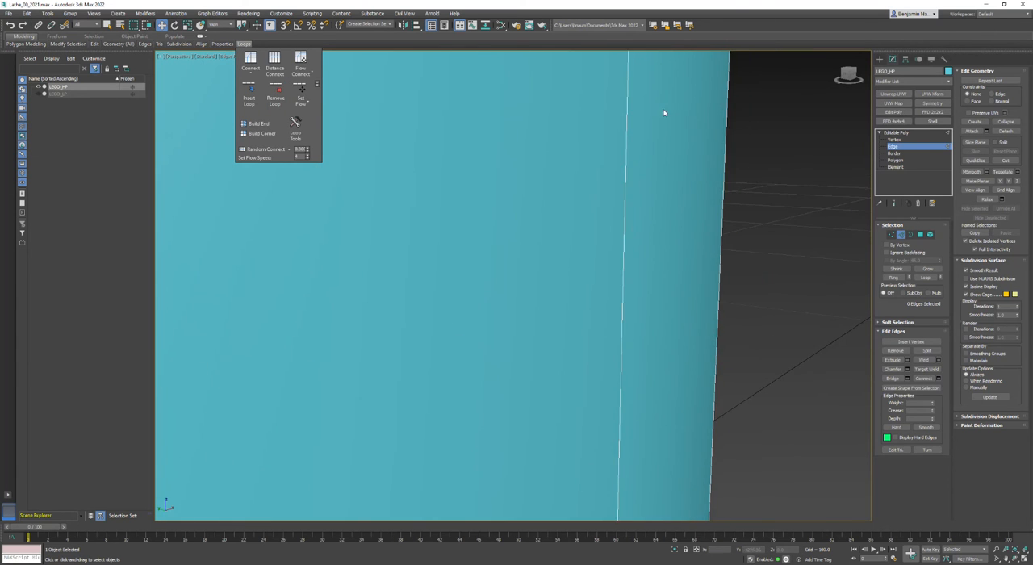
{"action": "middle_click_drag", "start_coordinate": [666, 186], "coordinate": [683, 343]}
{"action": "middle_click_drag", "start_coordinate": [695, 129], "coordinate": [665, 301]}
{"action": "scroll", "coordinate": [699, 127], "scroll_direction": "down", "scroll_amount": 4}
{"action": "middle_click_drag", "start_coordinate": [694, 134], "coordinate": [683, 213]}
{"action": "left_click", "coordinate": [685, 209]}
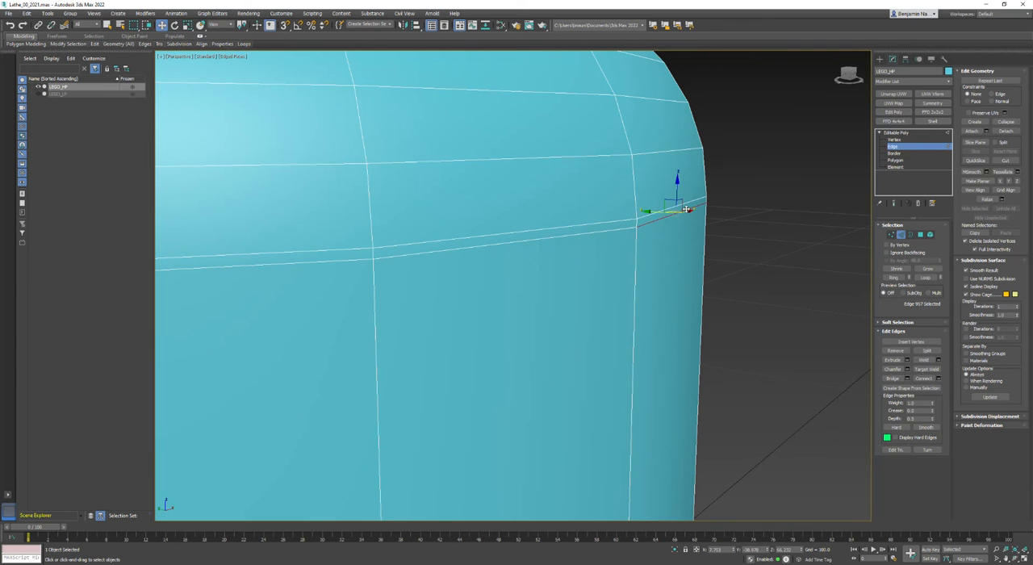
{"action": "left_click", "coordinate": [244, 43]}
{"action": "left_click", "coordinate": [275, 71]}
{"action": "scroll", "coordinate": [777, 323], "scroll_direction": "down", "scroll_amount": 6}
{"action": "middle_click_drag", "start_coordinate": [509, 360], "coordinate": [516, 335], "text": "alt"}
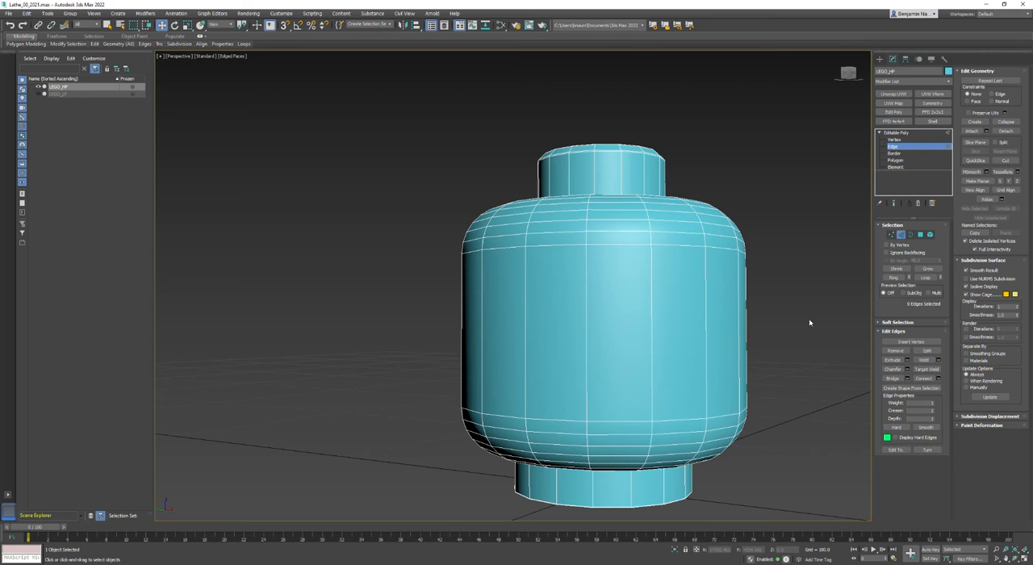
Enable NURMS subdivision on the head, deselect it, and hide the edged-faces display
{"action": "left_click", "coordinate": [967, 279]}
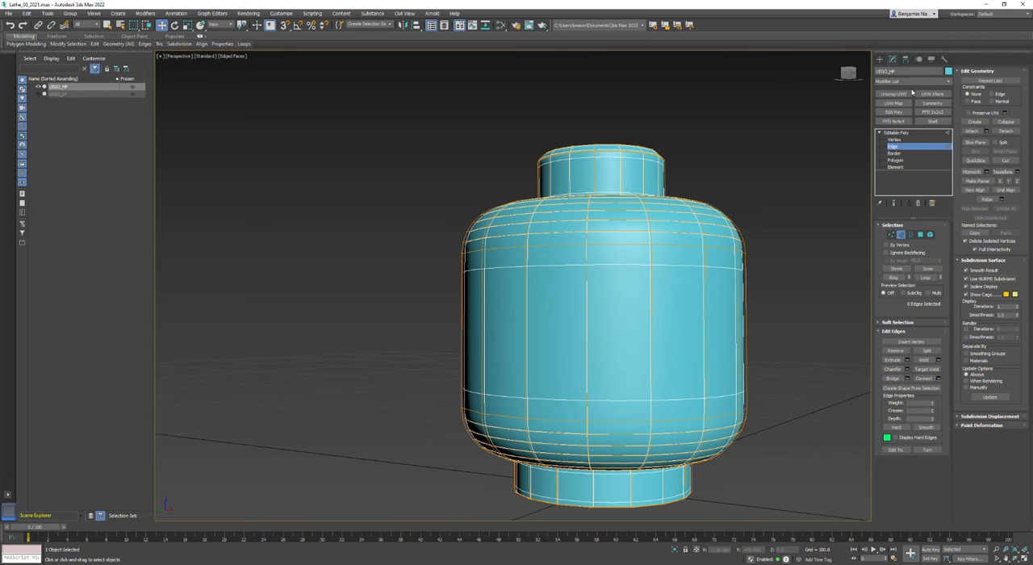
{"action": "left_click", "coordinate": [879, 60]}
{"action": "left_click", "coordinate": [800, 239]}
{"action": "middle_click_drag", "start_coordinate": [791, 328], "coordinate": [754, 315]}
{"action": "key", "text": "F4"}
Examine the smoothed head's neck, shoulder and collar from several angles
{"action": "mouse_move", "coordinate": [592, 379]}
{"action": "middle_mouse_down", "text": "alt"}
{"action": "mouse_move", "coordinate": [493, 364]}
{"action": "mouse_move", "coordinate": [592, 387]}
{"action": "mouse_move", "coordinate": [708, 396]}
{"action": "middle_mouse_up", "text": "alt"}
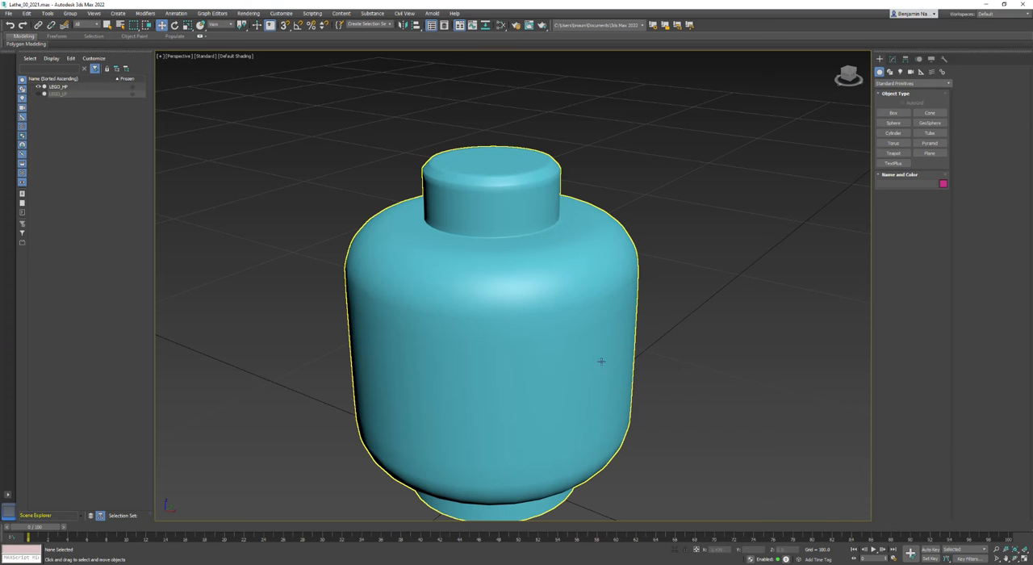
{"action": "scroll", "coordinate": [502, 217], "scroll_direction": "up", "scroll_amount": 4}
{"action": "scroll", "coordinate": [574, 316], "scroll_direction": "up", "scroll_amount": 4}
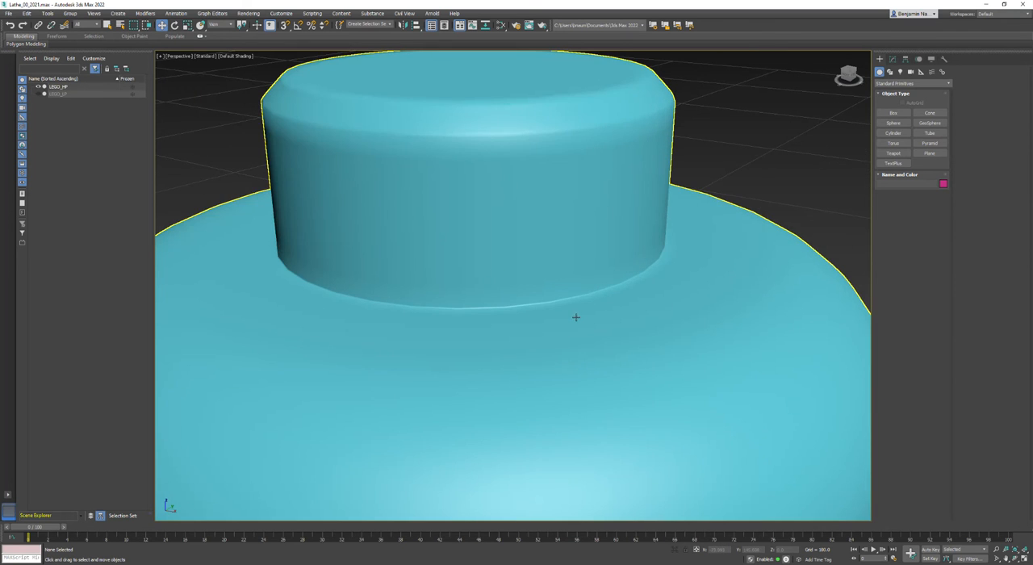
{"action": "scroll", "coordinate": [587, 268], "scroll_direction": "down", "scroll_amount": 6}
{"action": "middle_click_drag", "start_coordinate": [570, 271], "coordinate": [648, 338], "text": "alt"}
{"action": "scroll", "coordinate": [522, 291], "scroll_direction": "down", "scroll_amount": 5}
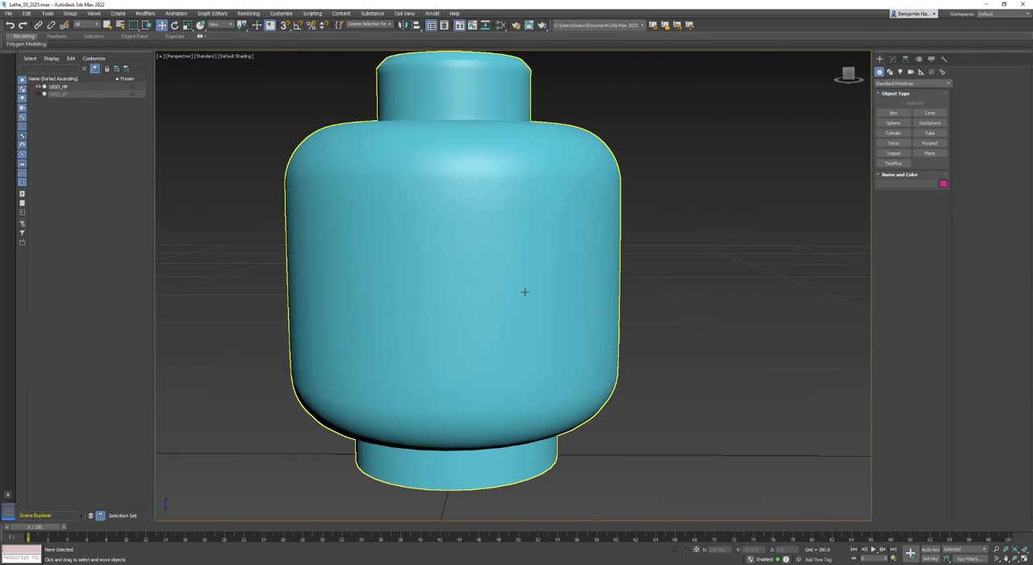
{"action": "mouse_move", "coordinate": [521, 296]}
{"action": "middle_mouse_down", "text": "alt"}
{"action": "mouse_move", "coordinate": [553, 314]}
{"action": "mouse_move", "coordinate": [507, 285]}
{"action": "middle_mouse_up", "text": "alt"}
Clone the smoothed head as a Copy and move the clone along X, clear of the original
{"action": "left_click", "coordinate": [507, 285]}
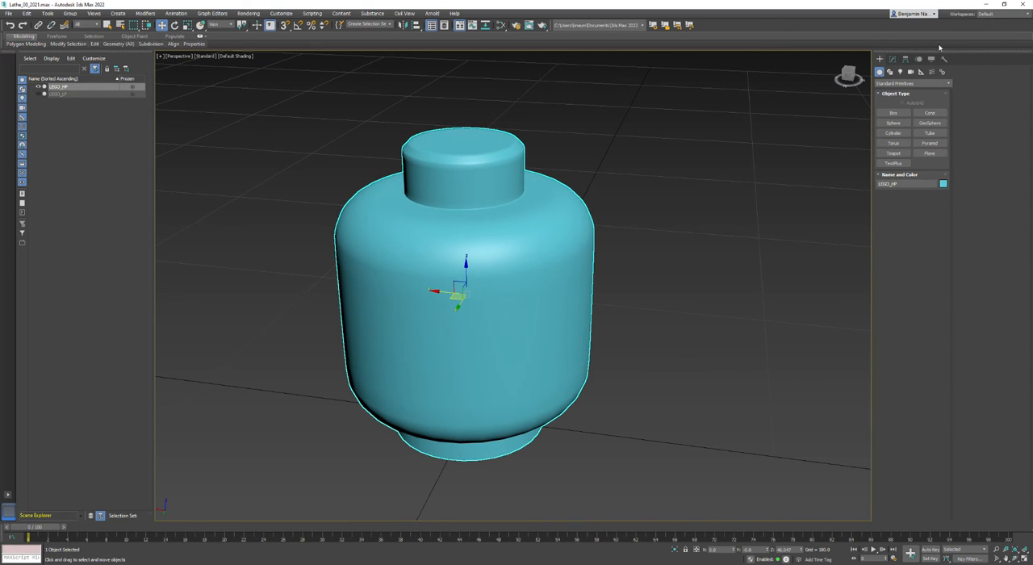
{"action": "left_click", "coordinate": [896, 59]}
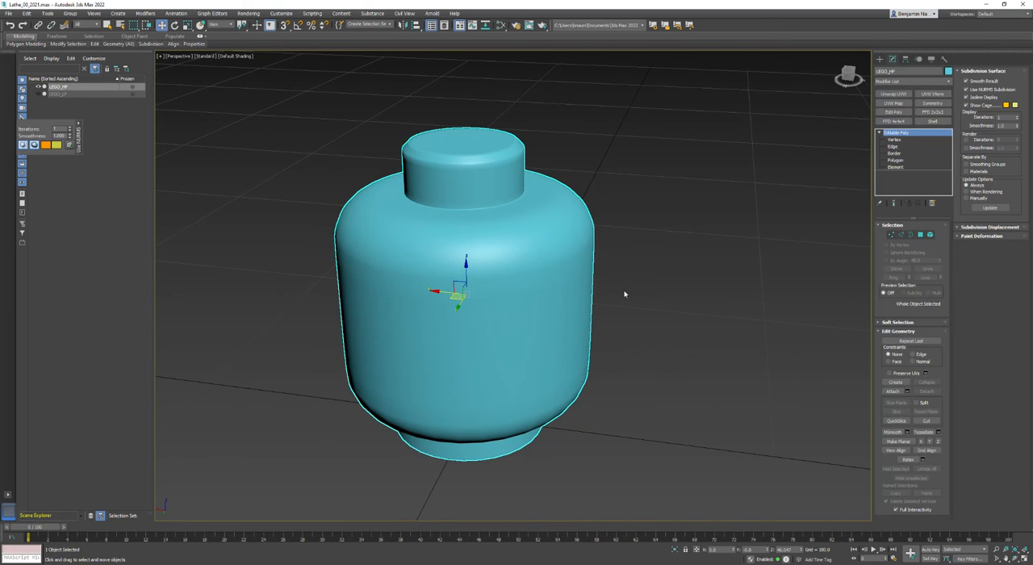
{"action": "middle_click_drag", "start_coordinate": [558, 334], "coordinate": [542, 330]}
{"action": "right_click", "coordinate": [420, 284]}
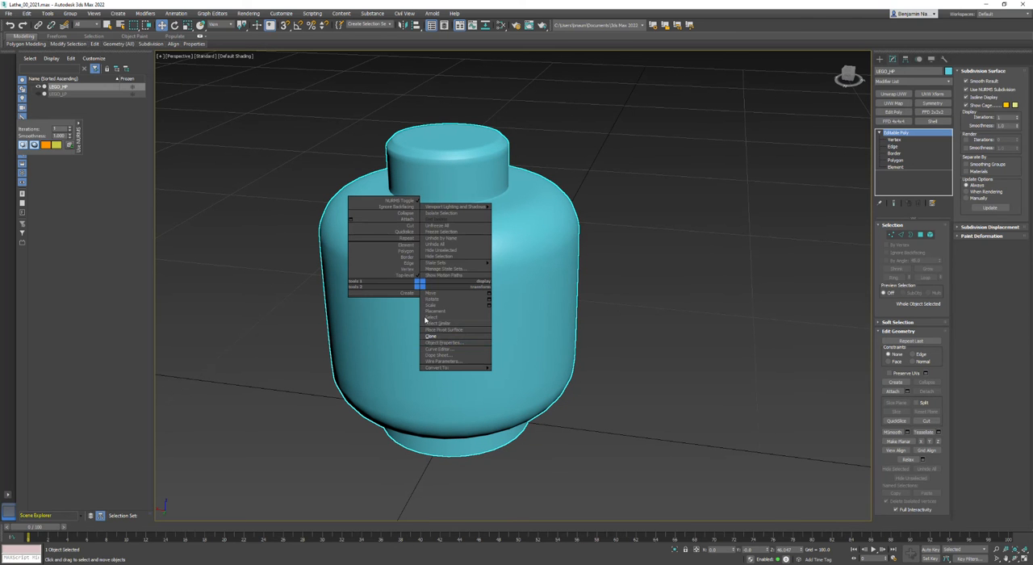
{"action": "left_click", "coordinate": [431, 336]}
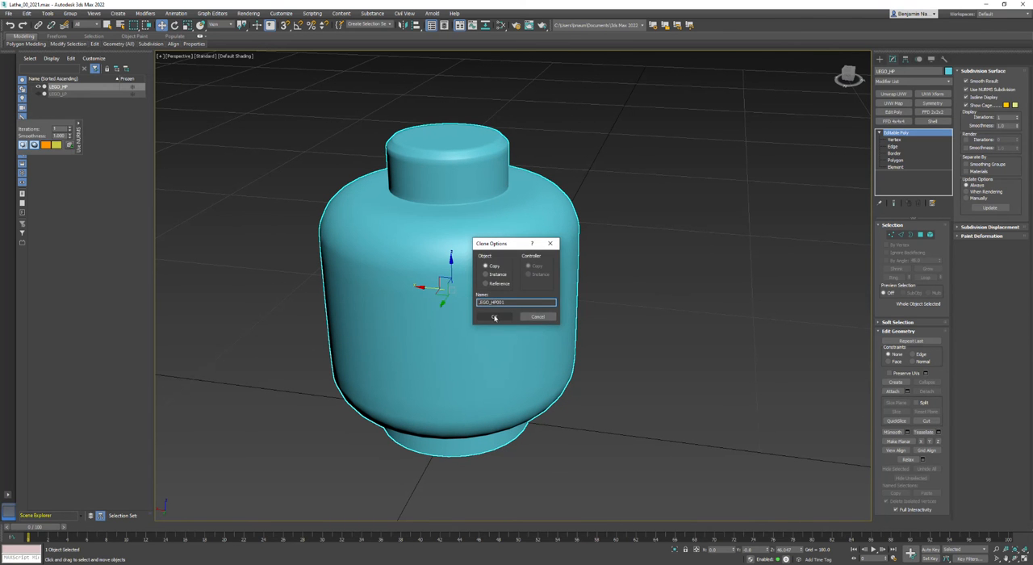
{"action": "left_click", "coordinate": [495, 317]}
{"action": "left_click_drag", "start_coordinate": [428, 290], "coordinate": [792, 331]}
Show edged faces and add an Edit Poly modifier to the cloned head
{"action": "key", "text": "F4"}
{"action": "middle_click_drag", "start_coordinate": [795, 410], "coordinate": [544, 369]}
{"action": "mouse_move", "coordinate": [471, 365]}
{"action": "middle_mouse_down", "text": "alt"}
{"action": "mouse_move", "coordinate": [516, 374]}
{"action": "mouse_move", "coordinate": [485, 367]}
{"action": "middle_mouse_up", "text": "alt"}
{"action": "key", "text": "w"}
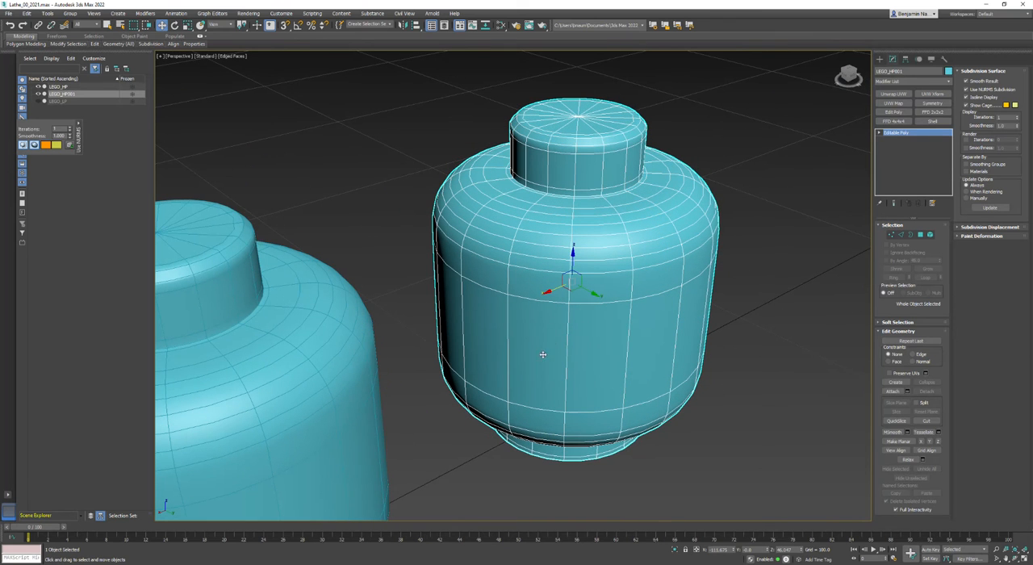
{"action": "left_click", "coordinate": [896, 112]}
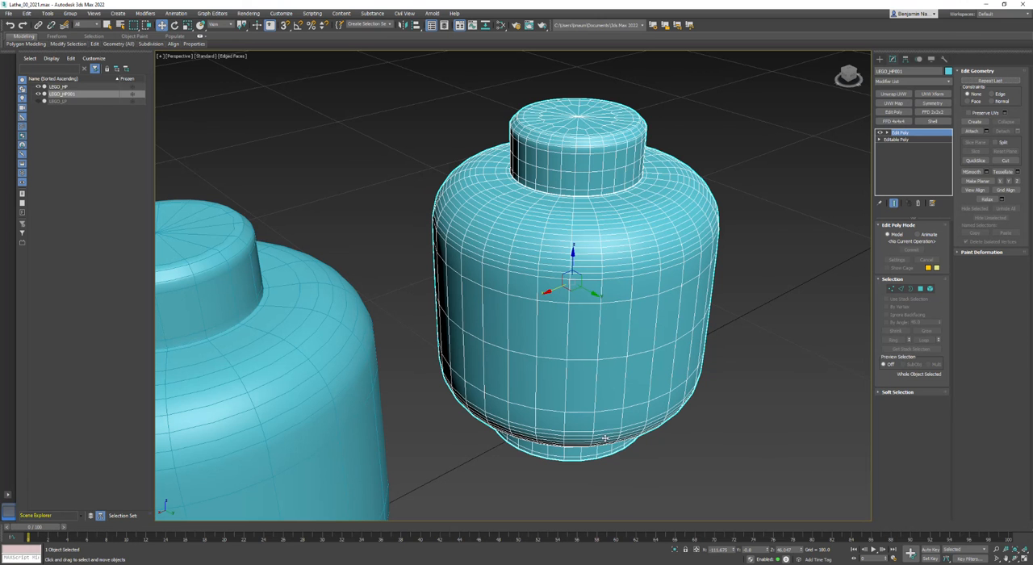
Compare the cloned head's mesh density with the Edit Poly modifier off and on, and examine its subdivided topology
{"action": "left_click", "coordinate": [881, 132]}
{"action": "left_click", "coordinate": [880, 132]}
{"action": "left_click", "coordinate": [880, 132]}
{"action": "left_click", "coordinate": [881, 133]}
{"action": "scroll", "coordinate": [592, 117], "scroll_direction": "up", "scroll_amount": 3}
{"action": "scroll", "coordinate": [592, 117], "scroll_direction": "up", "scroll_amount": 2}
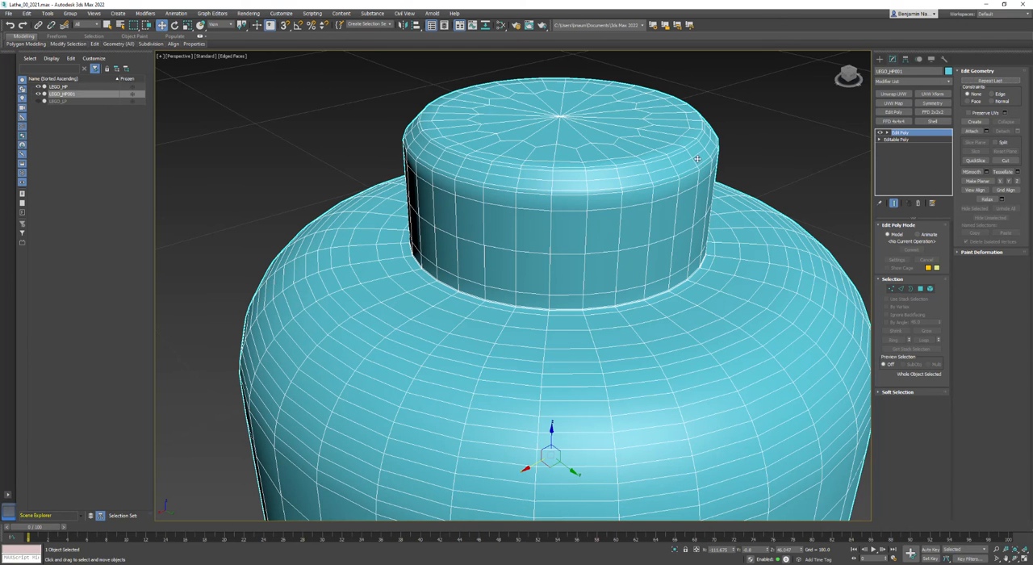
{"action": "scroll", "coordinate": [629, 133], "scroll_direction": "up", "scroll_amount": 2}
{"action": "scroll", "coordinate": [626, 143], "scroll_direction": "down", "scroll_amount": 4}
{"action": "middle_click_drag", "start_coordinate": [607, 351], "coordinate": [570, 255]}
{"action": "scroll", "coordinate": [565, 246], "scroll_direction": "down", "scroll_amount": 4}
{"action": "mouse_move", "coordinate": [515, 382]}
{"action": "middle_mouse_down", "text": "alt"}
{"action": "mouse_move", "coordinate": [516, 319]}
{"action": "mouse_move", "coordinate": [510, 380]}
{"action": "middle_mouse_up", "text": "alt"}
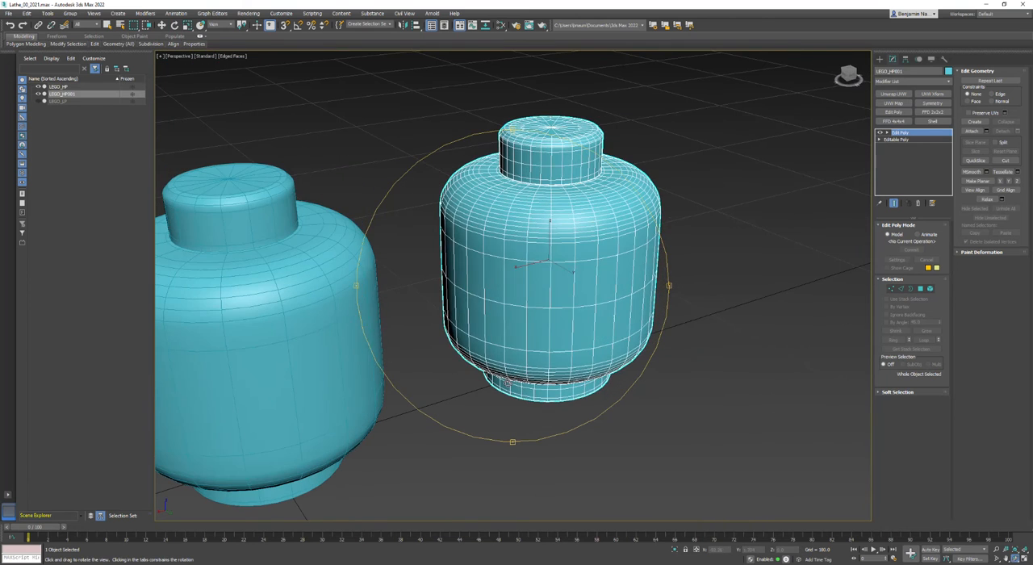
Examine the cloned head's smooth shading without edges, and restore the edged-faces display
{"action": "left_click", "coordinate": [759, 324]}
{"action": "key", "text": "F4"}
{"action": "left_click", "coordinate": [593, 212]}
{"action": "scroll", "coordinate": [548, 158], "scroll_direction": "up", "scroll_amount": 3}
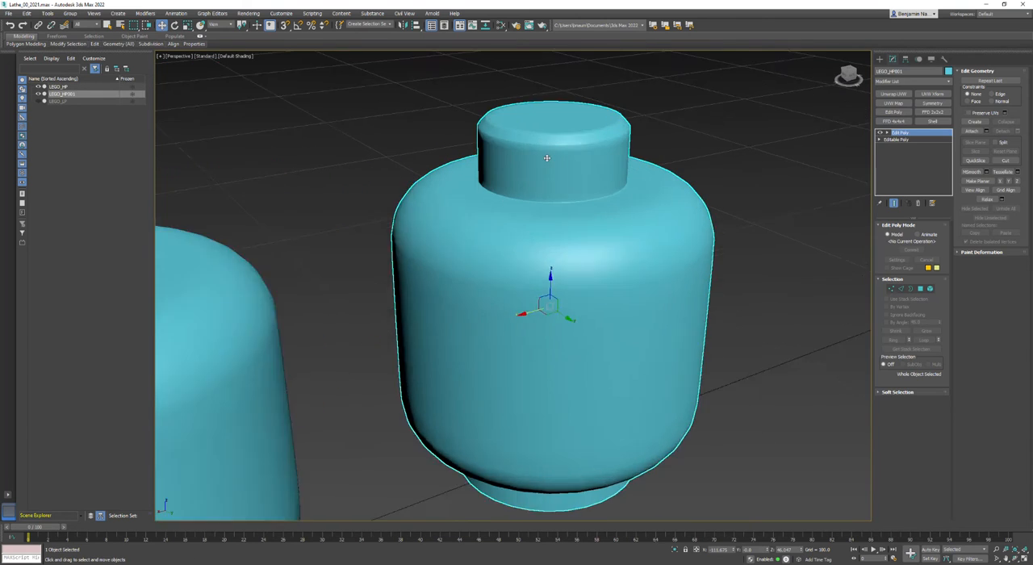
{"action": "scroll", "coordinate": [548, 158], "scroll_direction": "up", "scroll_amount": 4}
{"action": "key", "text": "F4"}
{"action": "scroll", "coordinate": [711, 200], "scroll_direction": "down", "scroll_amount": 5}
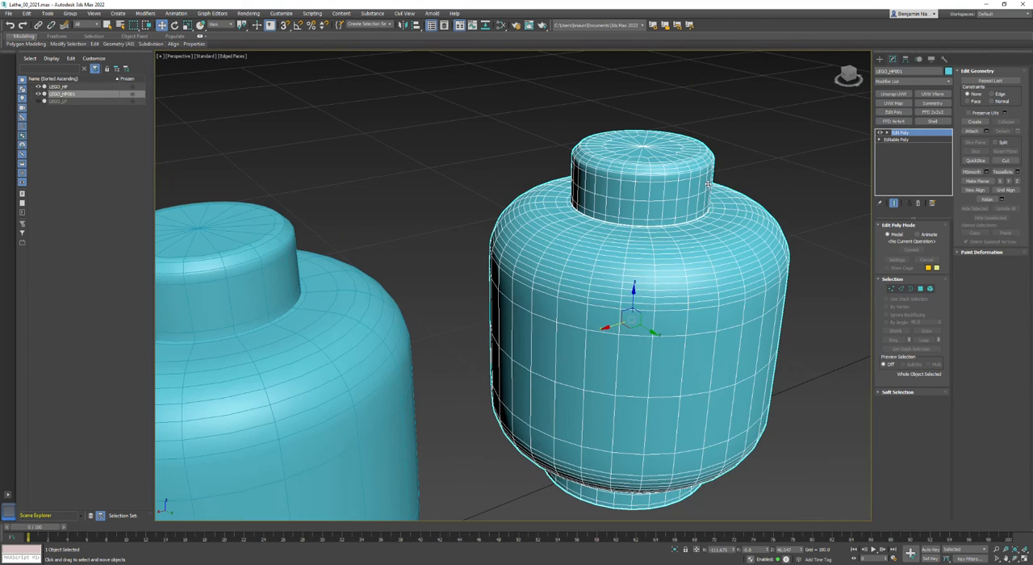
Remove the Edit Poly modifier from the cloned head and convert the clone to Editable Poly
{"action": "scroll", "coordinate": [514, 242], "scroll_direction": "down", "scroll_amount": 4}
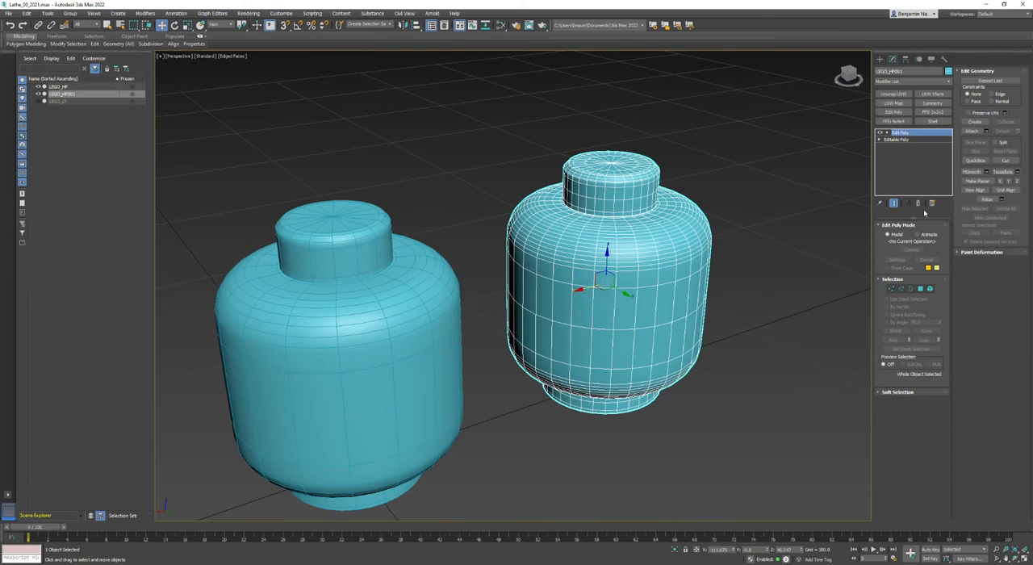
{"action": "left_click", "coordinate": [918, 205]}
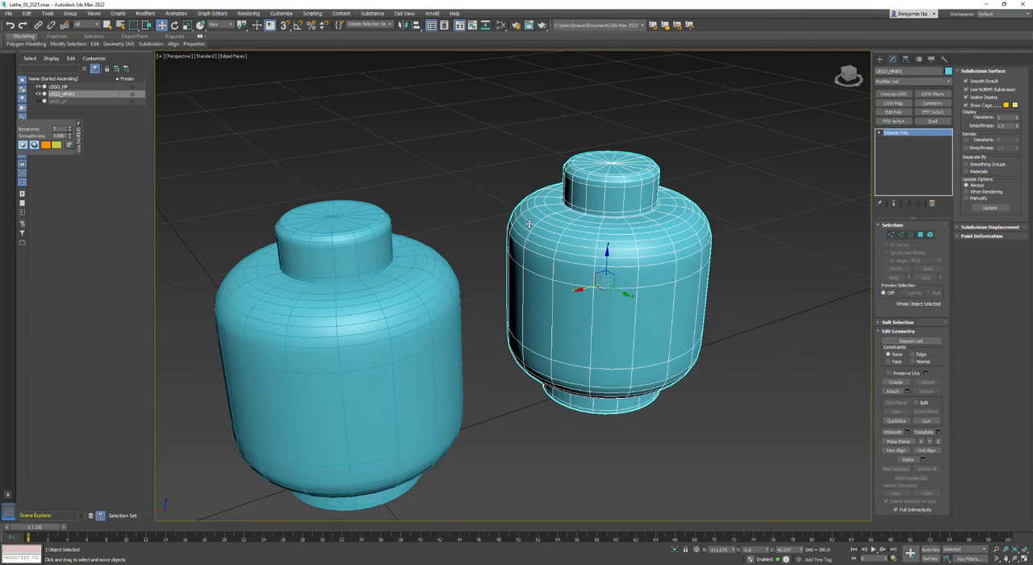
{"action": "right_click", "coordinate": [625, 208]}
{"action": "mouse_move", "coordinate": [646, 290]}
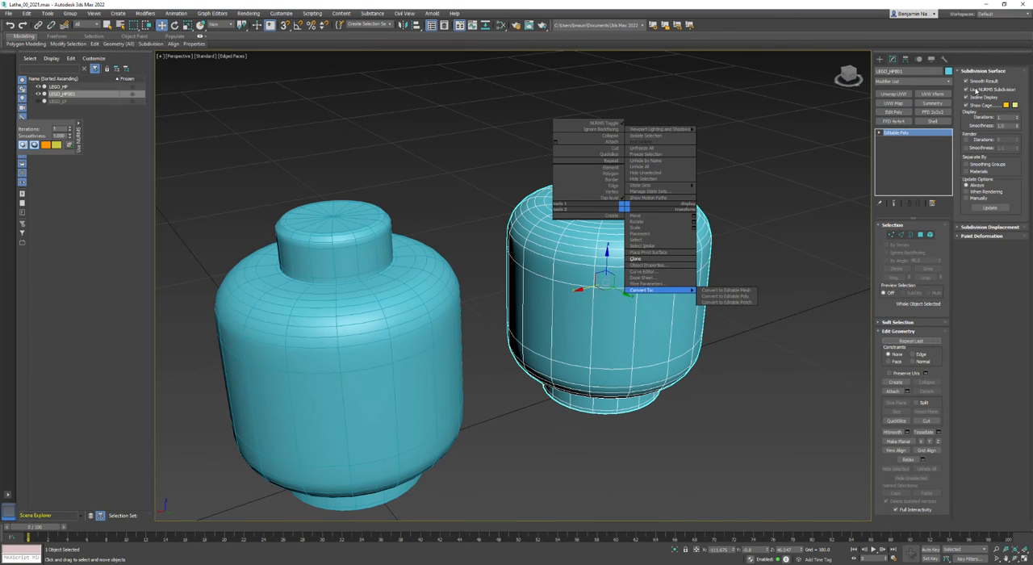
{"action": "left_click", "coordinate": [715, 296]}
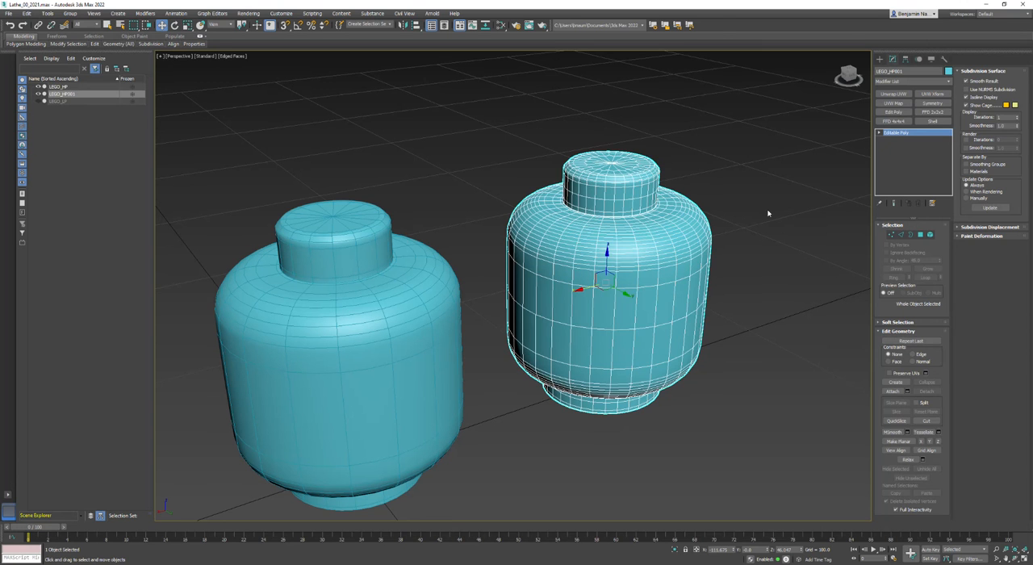
Examine the converted clone's dense mesh up close and compare it with NURMS subdivision on and off
{"action": "left_click", "coordinate": [768, 213]}
{"action": "left_click", "coordinate": [623, 253]}
{"action": "key", "text": "z"}
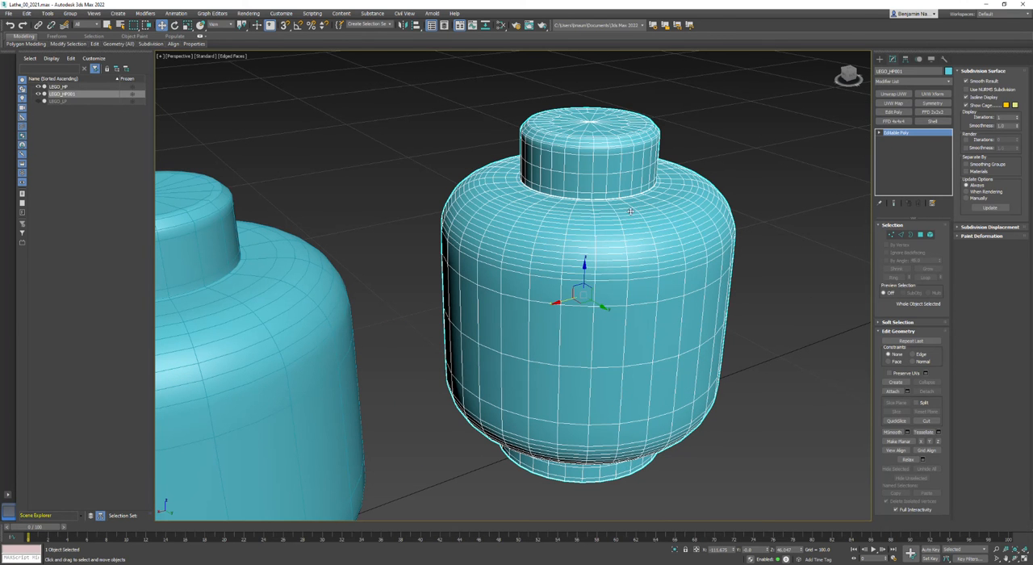
{"action": "left_click", "coordinate": [727, 429]}
{"action": "left_click", "coordinate": [656, 354]}
{"action": "left_click", "coordinate": [967, 89]}
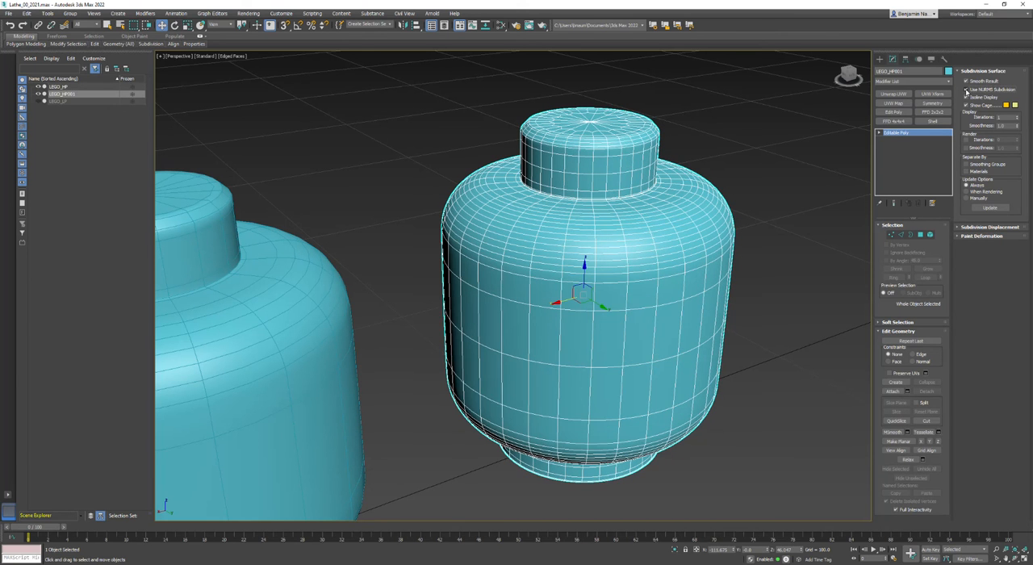
{"action": "left_click", "coordinate": [966, 90]}
Hide the edged faces and enable NURMS subdivision on the converted clone
{"action": "left_click", "coordinate": [784, 261]}
{"action": "key", "text": "F4"}
{"action": "left_click", "coordinate": [613, 286]}
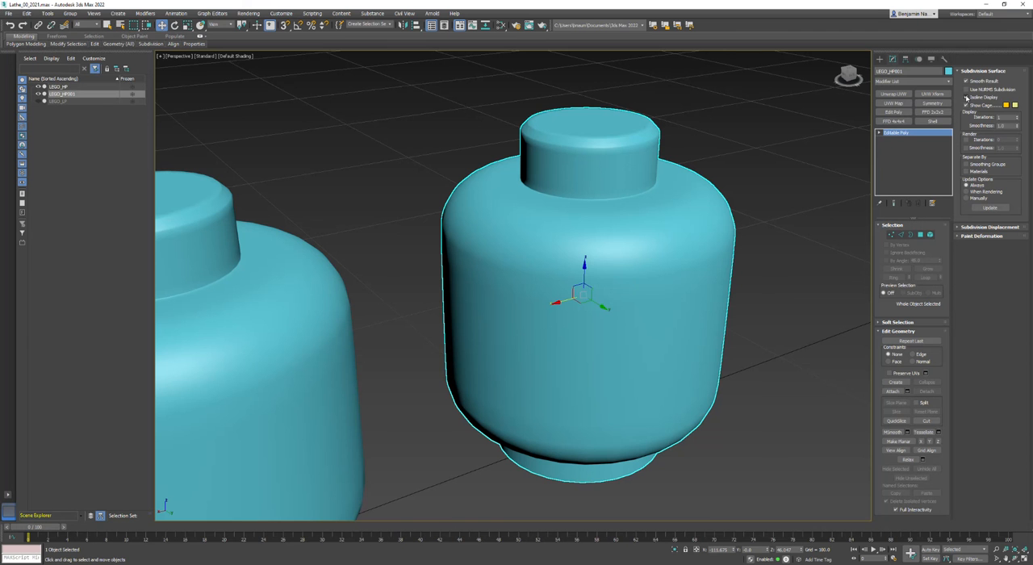
{"action": "scroll", "coordinate": [708, 238], "scroll_direction": "up", "scroll_amount": 3}
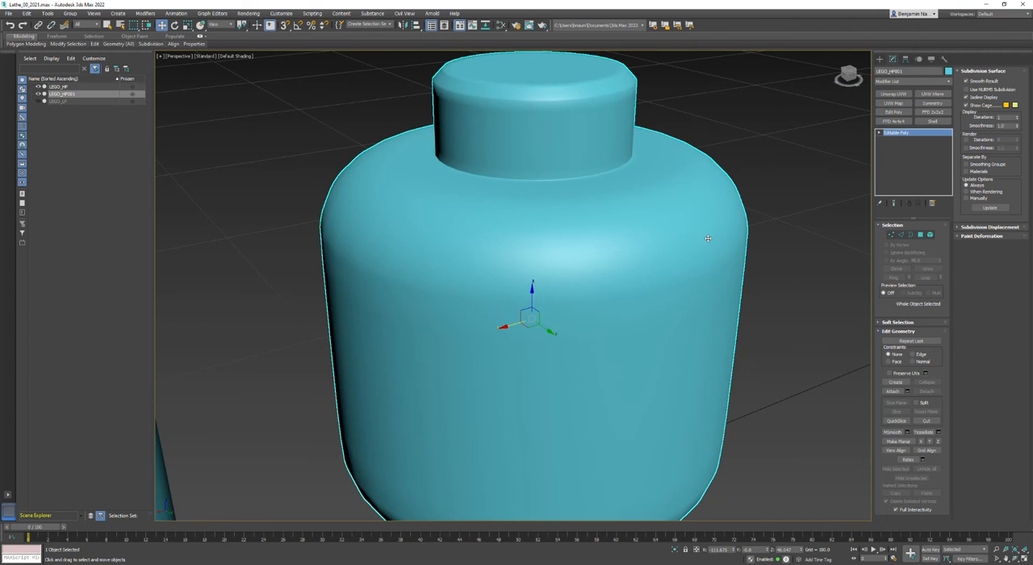
{"action": "left_click", "coordinate": [966, 90]}
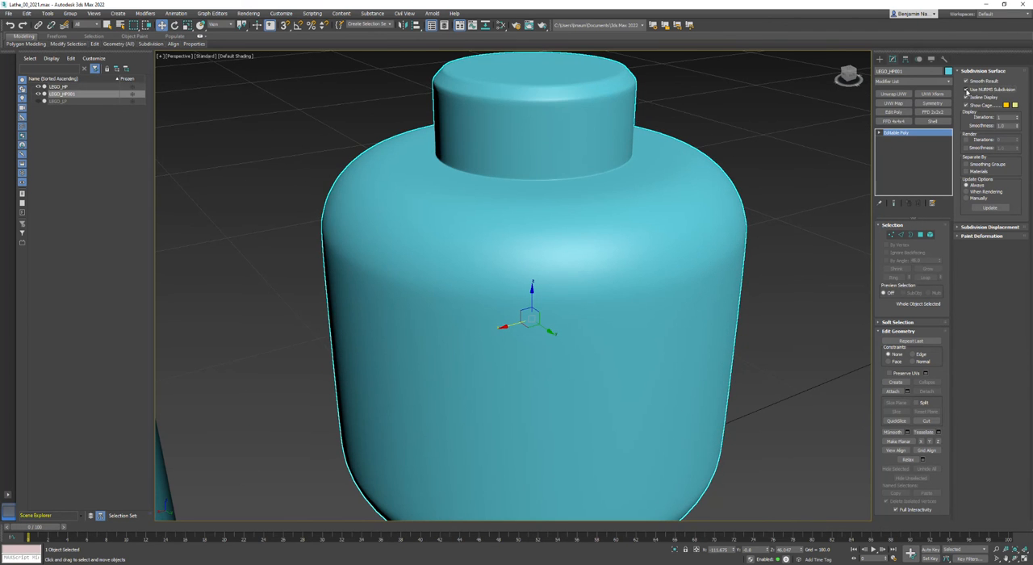
Examine the clone's smooth shading with nothing selected, and compare it side by side with the original head
{"action": "left_click", "coordinate": [820, 234]}
{"action": "scroll", "coordinate": [687, 337], "scroll_direction": "down", "scroll_amount": 3}
{"action": "middle_click_drag", "start_coordinate": [548, 406], "coordinate": [533, 387], "text": "alt"}
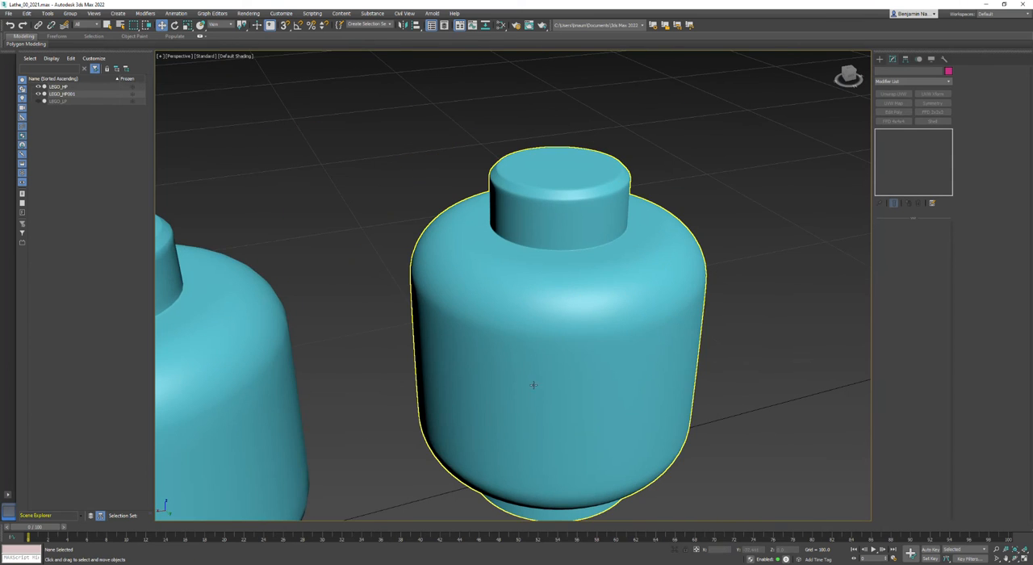
{"action": "scroll", "coordinate": [575, 204], "scroll_direction": "up", "scroll_amount": 3}
{"action": "scroll", "coordinate": [575, 205], "scroll_direction": "down", "scroll_amount": 5}
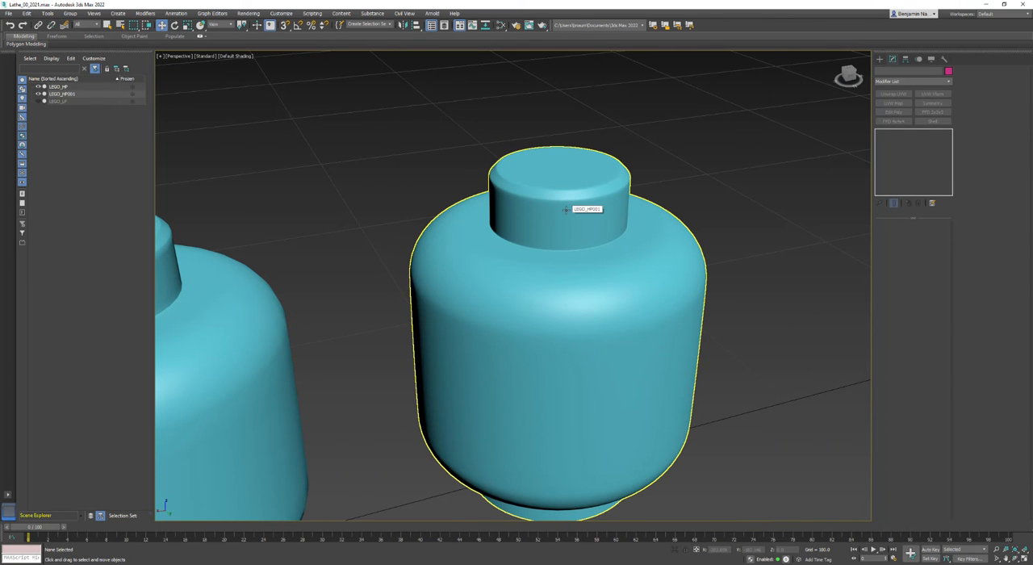
{"action": "scroll", "coordinate": [563, 251], "scroll_direction": "down", "scroll_amount": 3}
{"action": "middle_click_drag", "start_coordinate": [562, 252], "coordinate": [611, 272], "text": "alt"}
{"action": "scroll", "coordinate": [613, 275], "scroll_direction": "down", "scroll_amount": 3}
{"action": "scroll", "coordinate": [475, 305], "scroll_direction": "up", "scroll_amount": 2}
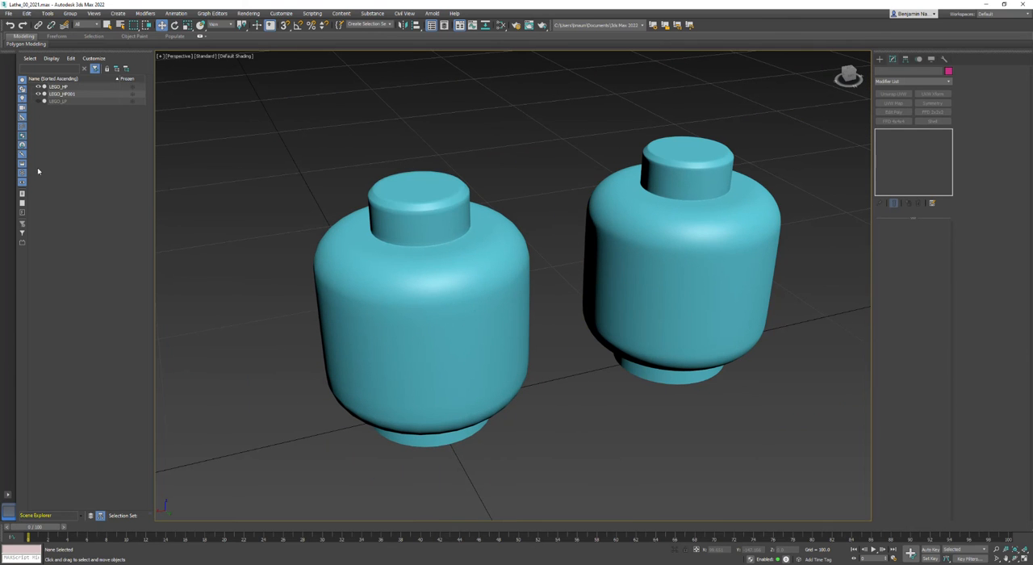
Unhide LEGO_LP and delete the cloned head LEGO_HP001
{"action": "left_click", "coordinate": [38, 101]}
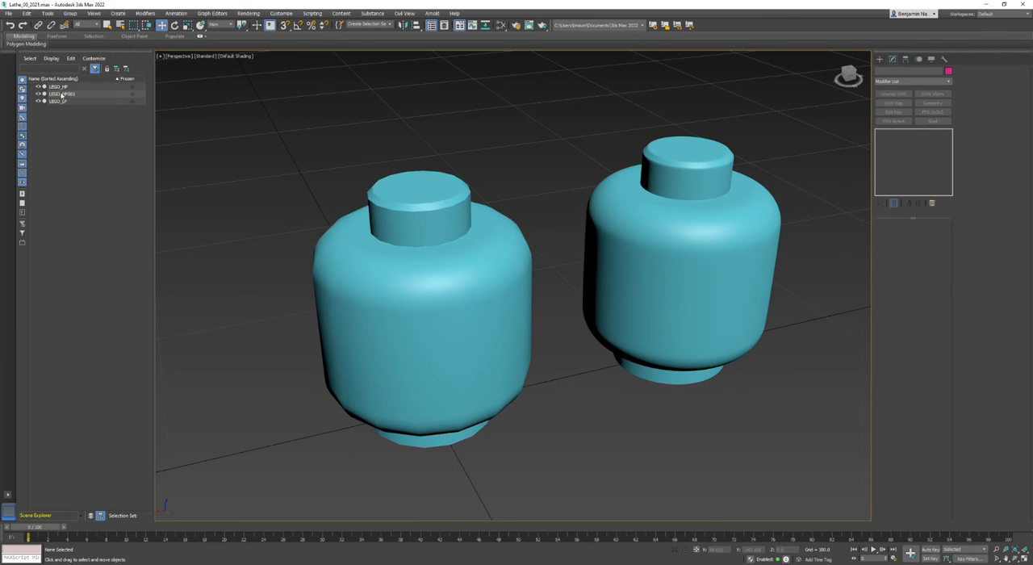
{"action": "left_click", "coordinate": [62, 94]}
{"action": "key", "text": "Delete"}
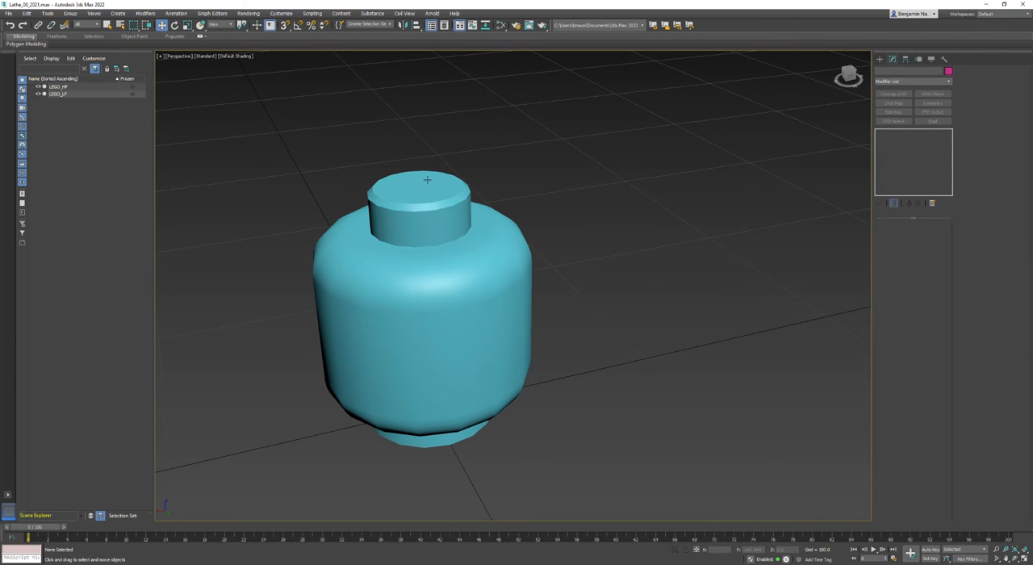
Show edged faces and select the low-poly head with only LEGO_LP visible
{"action": "left_click", "coordinate": [38, 94]}
{"action": "left_click", "coordinate": [38, 95]}
{"action": "key", "text": "F4"}
{"action": "middle_click_drag", "start_coordinate": [480, 276], "coordinate": [634, 310]}
{"action": "left_click", "coordinate": [635, 310]}
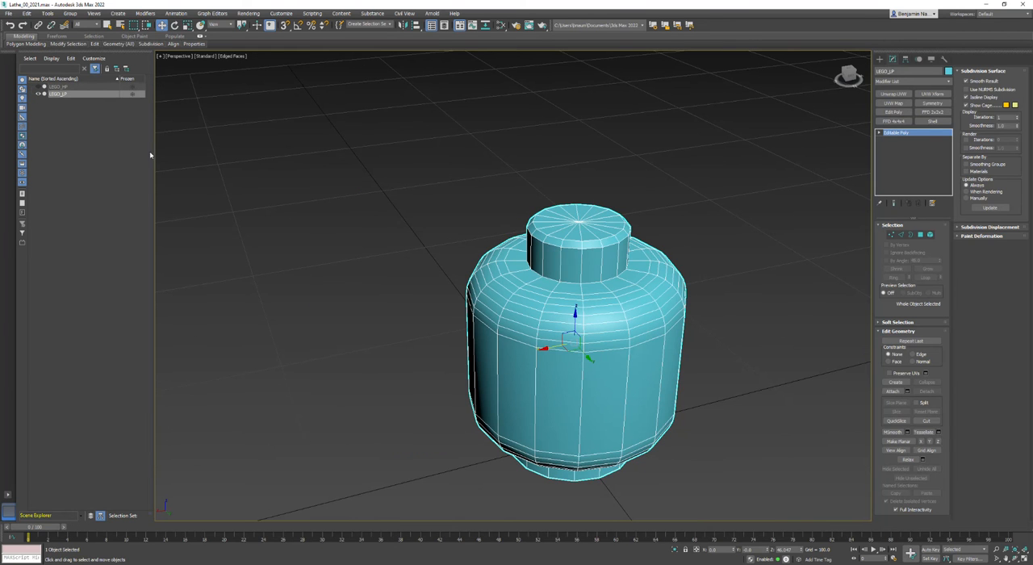
Hide LEGO_LP, unhide LEGO_HP and select the high-poly head
{"action": "left_click", "coordinate": [38, 95]}
{"action": "left_click", "coordinate": [43, 85]}
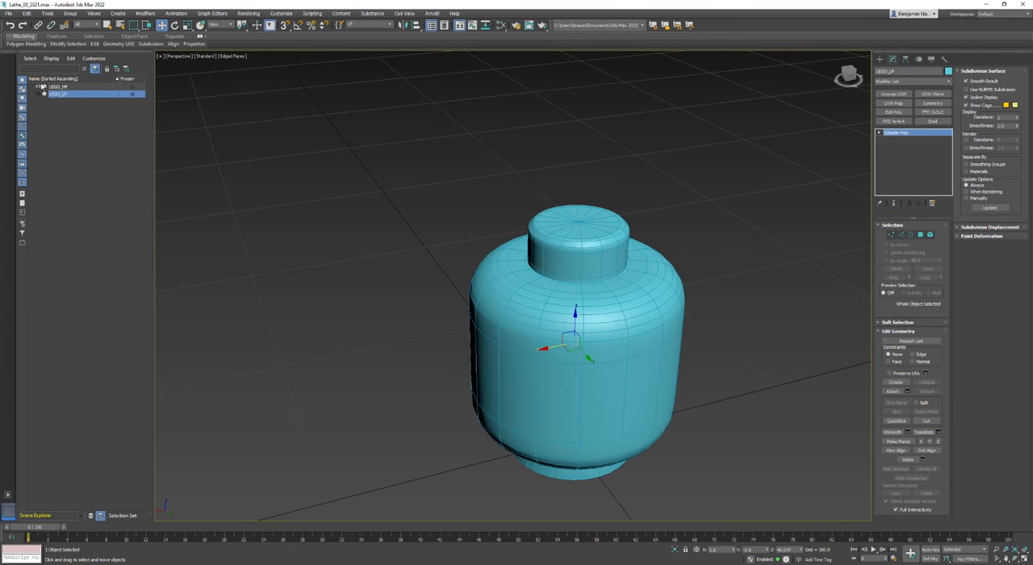
{"action": "left_click", "coordinate": [455, 259]}
{"action": "left_click", "coordinate": [499, 259]}
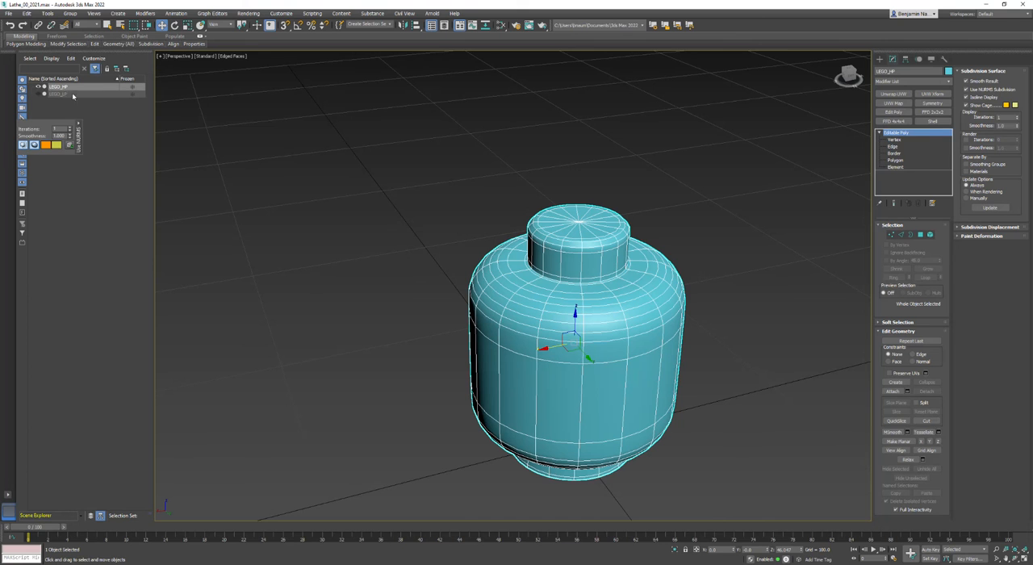
Create a named selection set called HP containing LEGO_HP, and clear the selection
{"action": "left_click", "coordinate": [289, 109]}
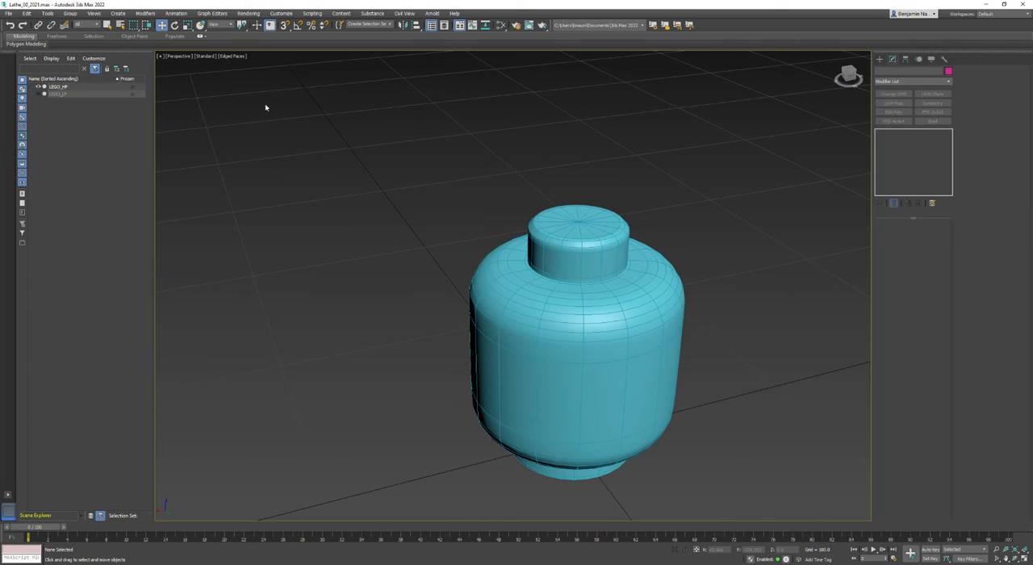
{"action": "left_click", "coordinate": [392, 25]}
{"action": "left_click", "coordinate": [337, 71]}
{"action": "left_click", "coordinate": [52, 87]}
{"action": "left_click", "coordinate": [366, 24]}
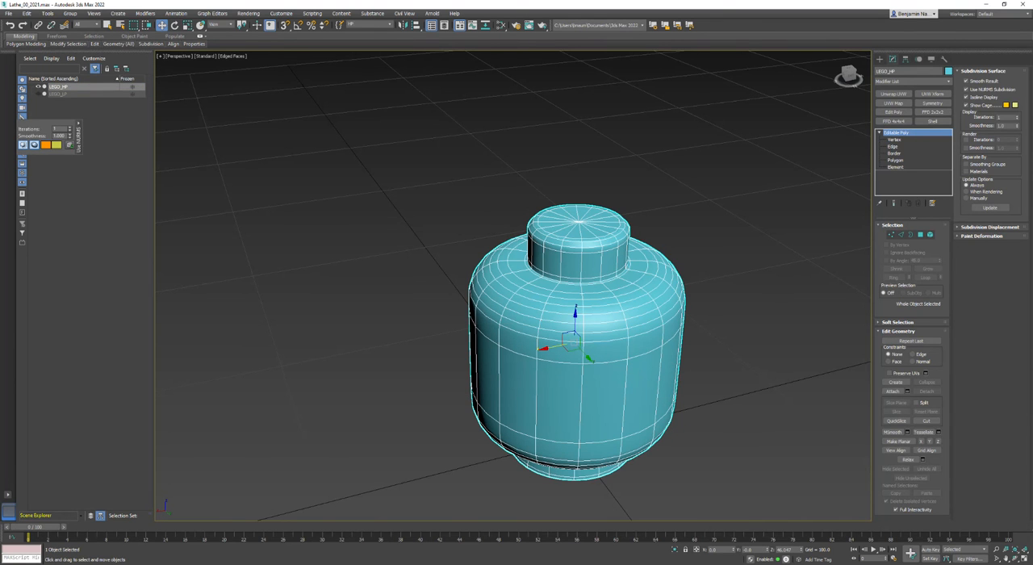
{"action": "left_click", "coordinate": [344, 178]}
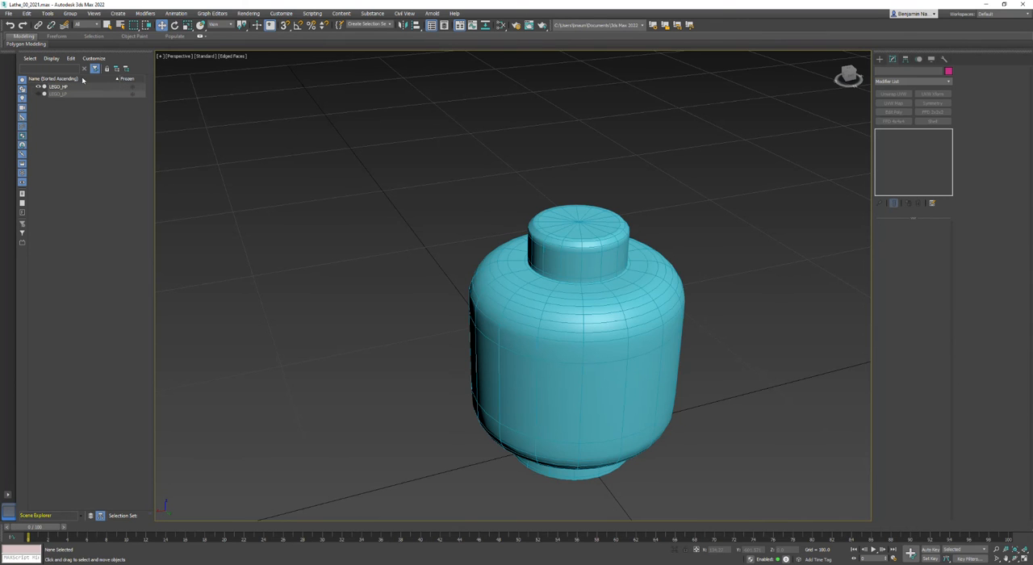
Unhide LEGO_LP, recall the HP selection set, and hide the selected high-poly head
{"action": "left_click", "coordinate": [40, 94]}
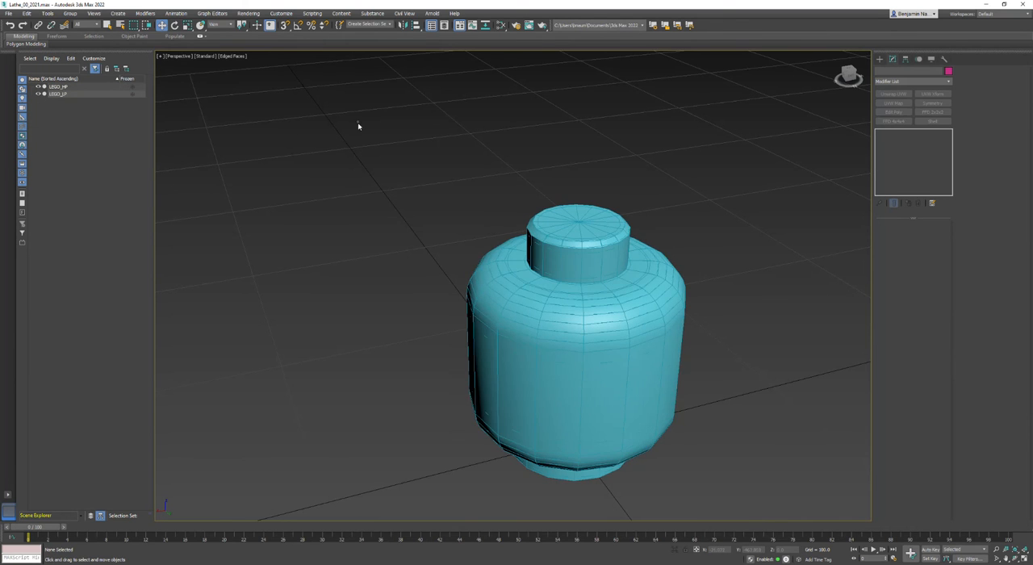
{"action": "left_click", "coordinate": [389, 25]}
{"action": "left_click", "coordinate": [379, 34]}
{"action": "right_click", "coordinate": [331, 211]}
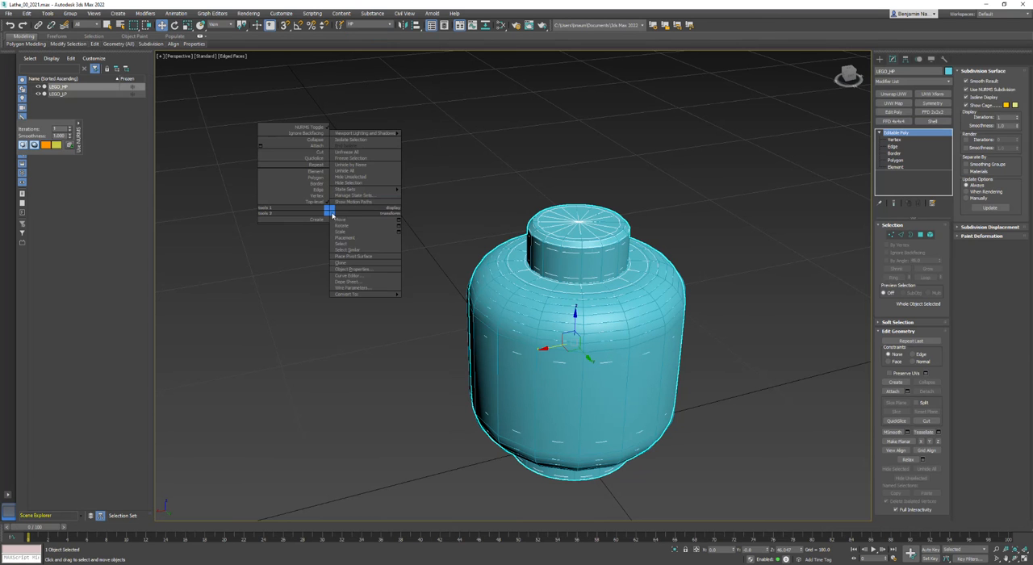
{"action": "left_click", "coordinate": [341, 186]}
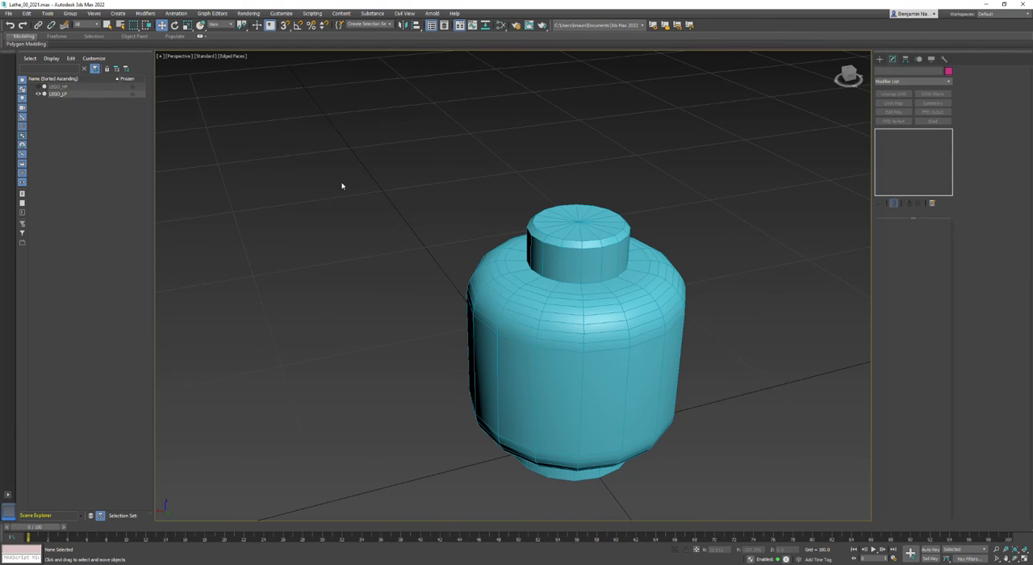
Recall the HP selection set and agree to unhide its hidden object
{"action": "left_click", "coordinate": [634, 357]}
{"action": "left_click", "coordinate": [360, 73]}
{"action": "left_click", "coordinate": [388, 25]}
{"action": "left_click", "coordinate": [383, 36]}
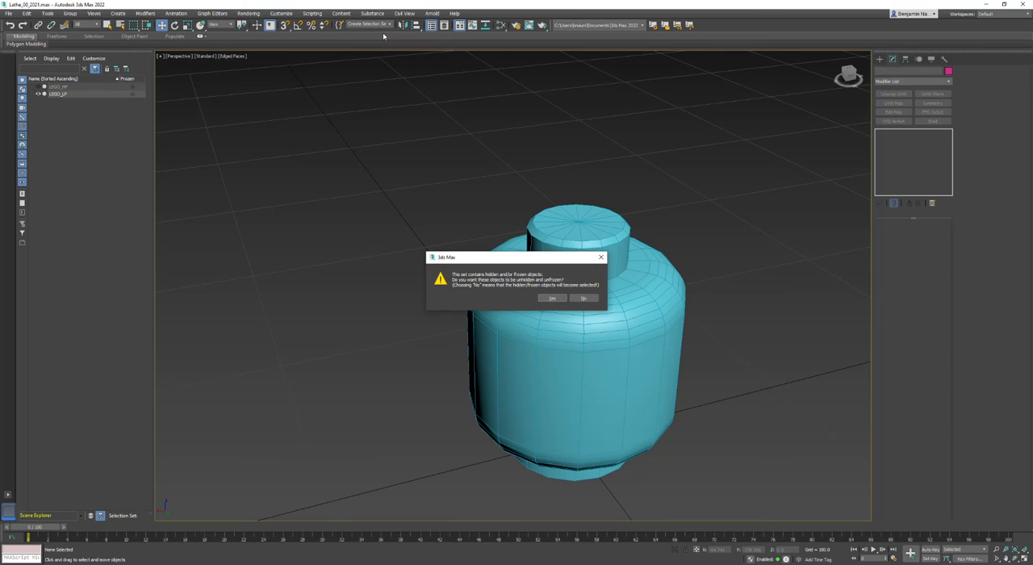
{"action": "left_click", "coordinate": [552, 299]}
Hide the unselected low-poly head so that only LEGO_HP is displayed
{"action": "right_click", "coordinate": [456, 139]}
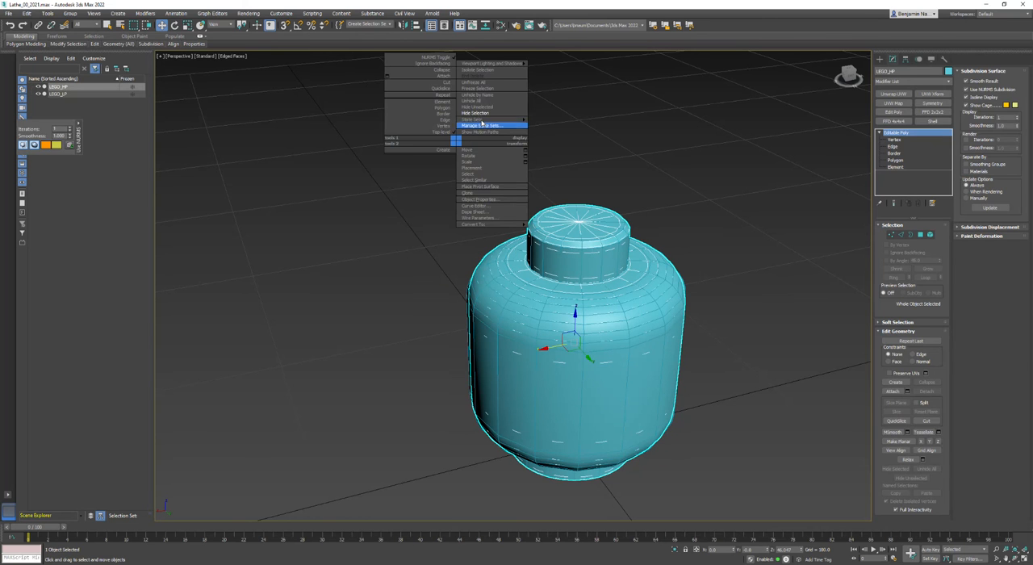
{"action": "left_click", "coordinate": [484, 108]}
{"action": "left_click", "coordinate": [515, 142]}
{"action": "left_click_drag", "start_coordinate": [692, 189], "coordinate": [476, 357]}
{"action": "middle_click_drag", "start_coordinate": [473, 358], "coordinate": [440, 306]}
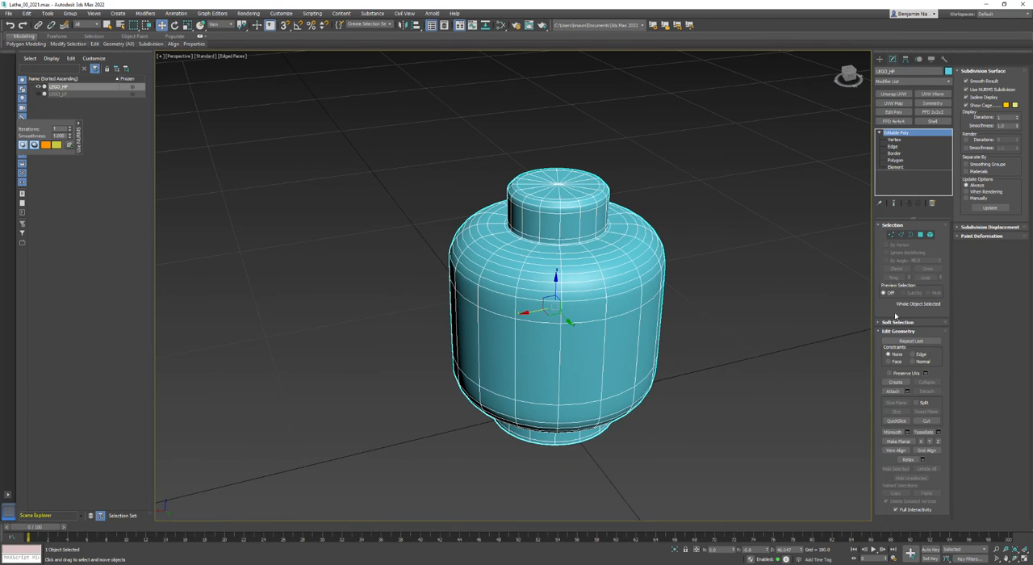